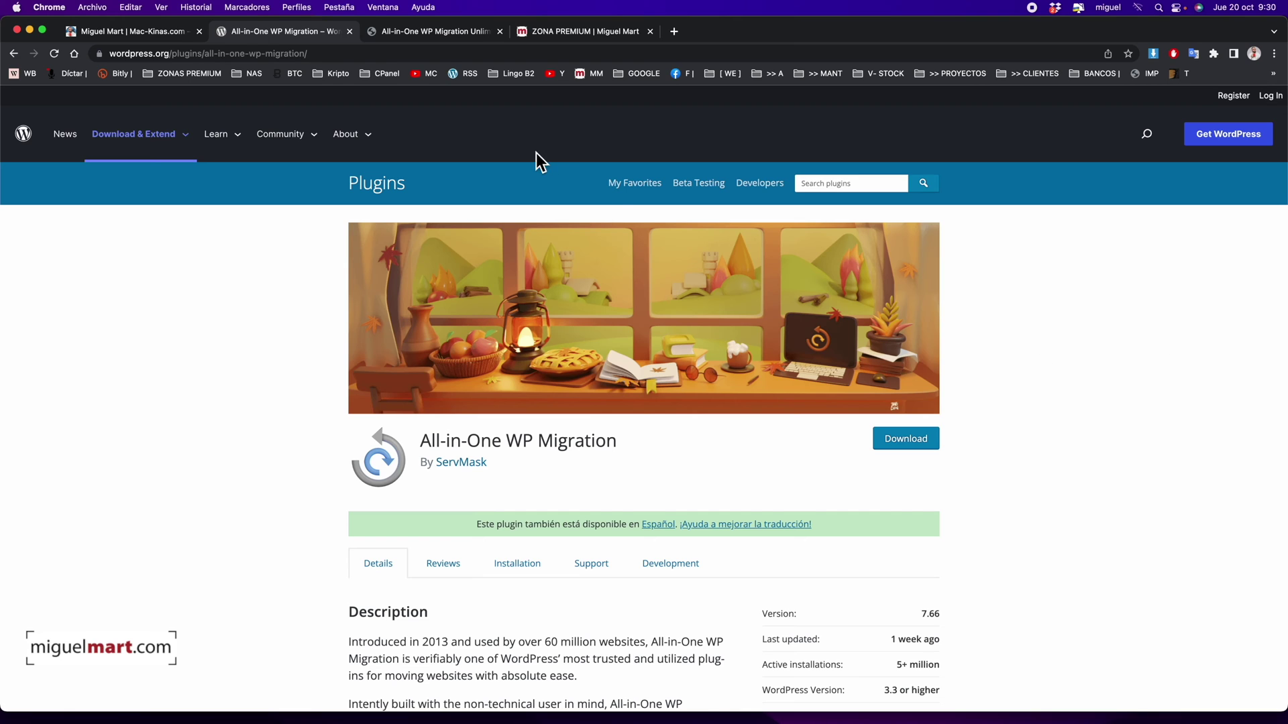
Review the price and features of the All-in-One WP Migration Unlimited Extension on the ServMask product page.
left_click(448, 37)
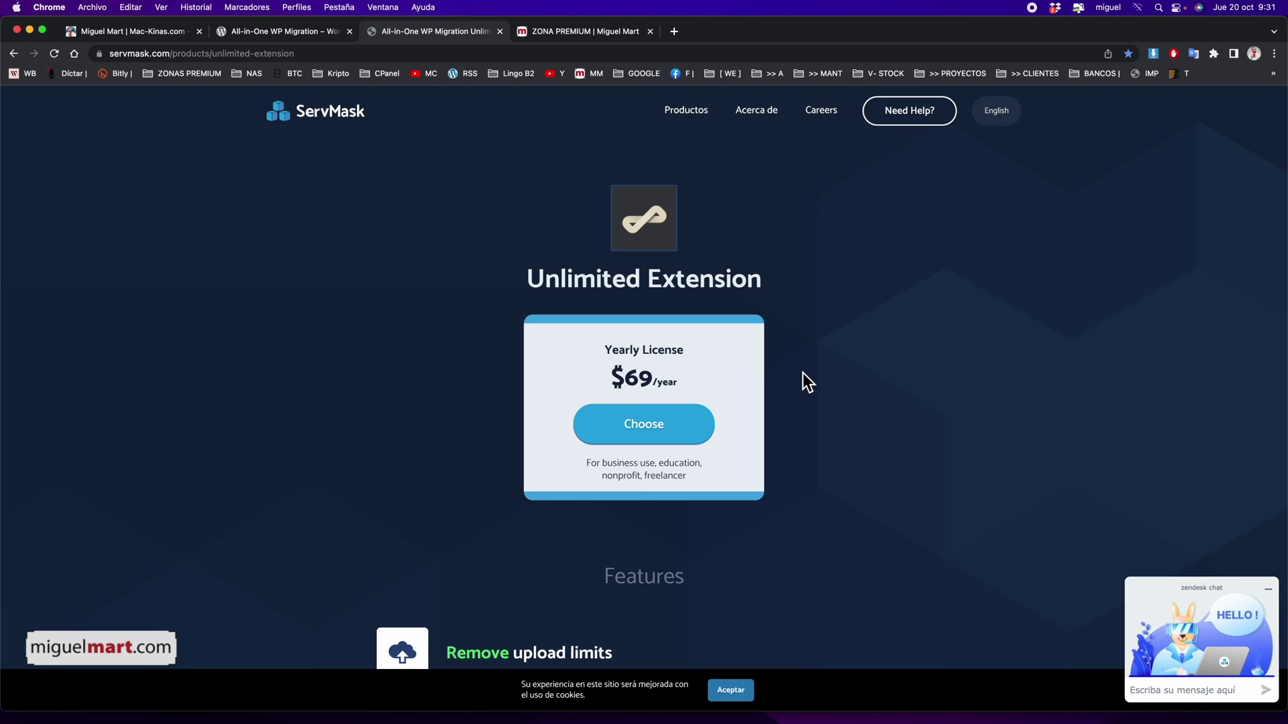
scroll(964, 413, "down", 3)
scroll(964, 412, "up", 3)
Look through the Zona Premium page, examining the Zona Mac and Zona WordPress sections and the most downloaded plugins.
left_click(615, 34)
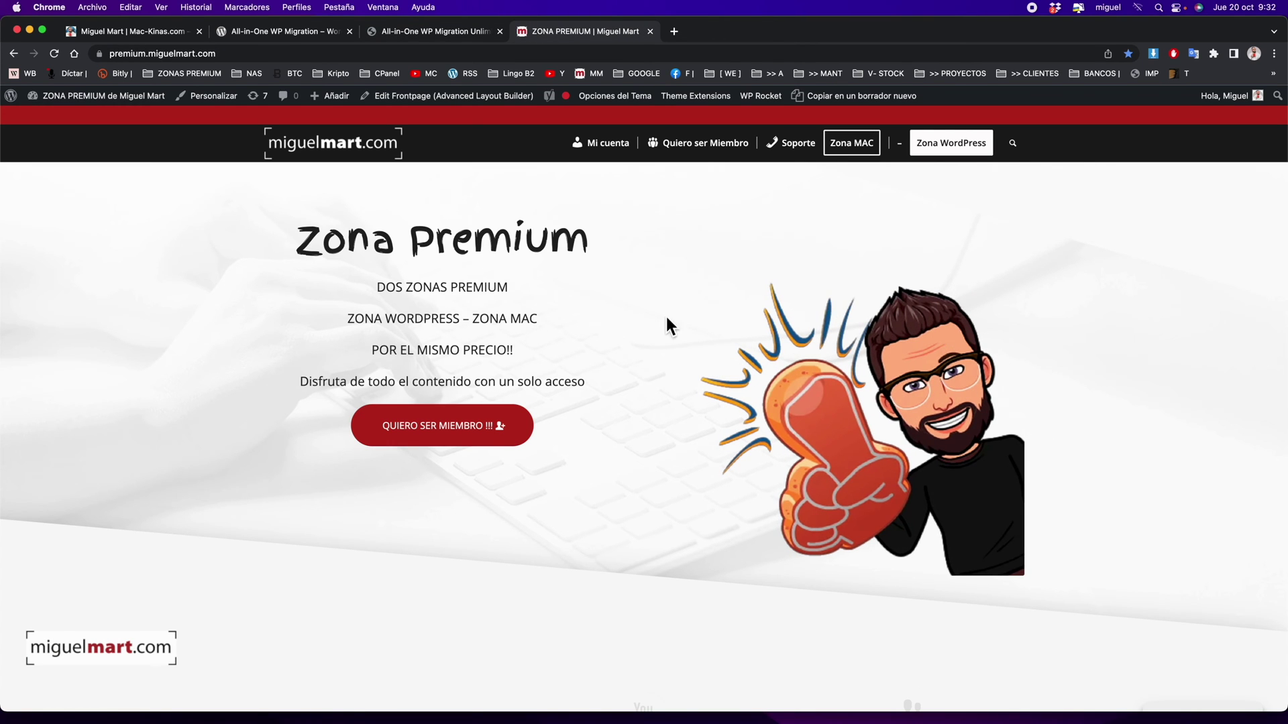
scroll(1048, 302, "down", 10)
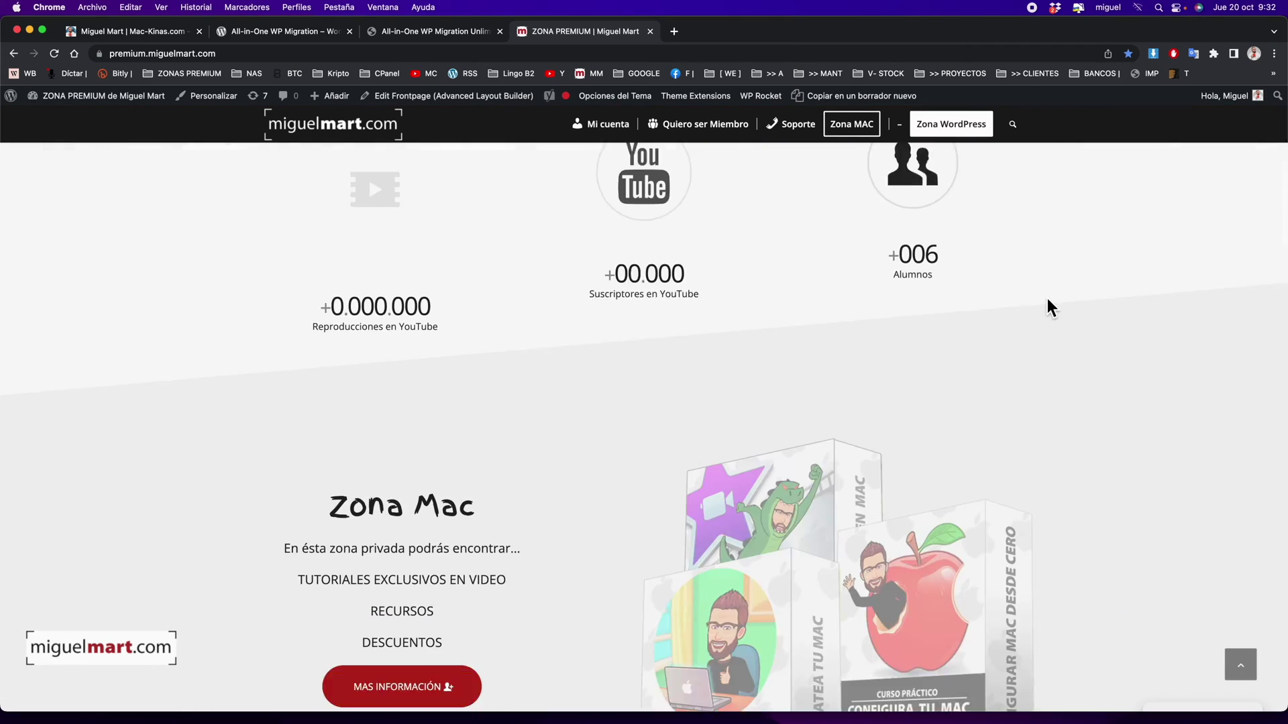
scroll(1047, 300, "up", 10)
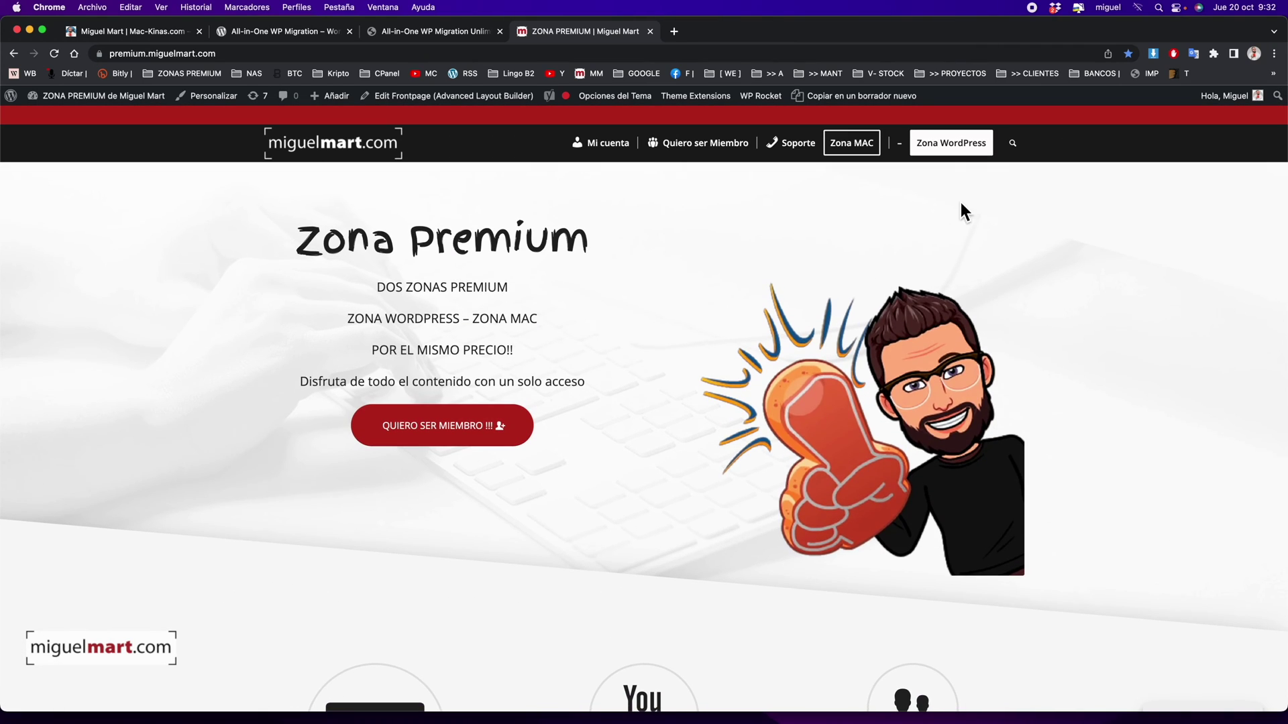
scroll(1057, 252, "down", 15)
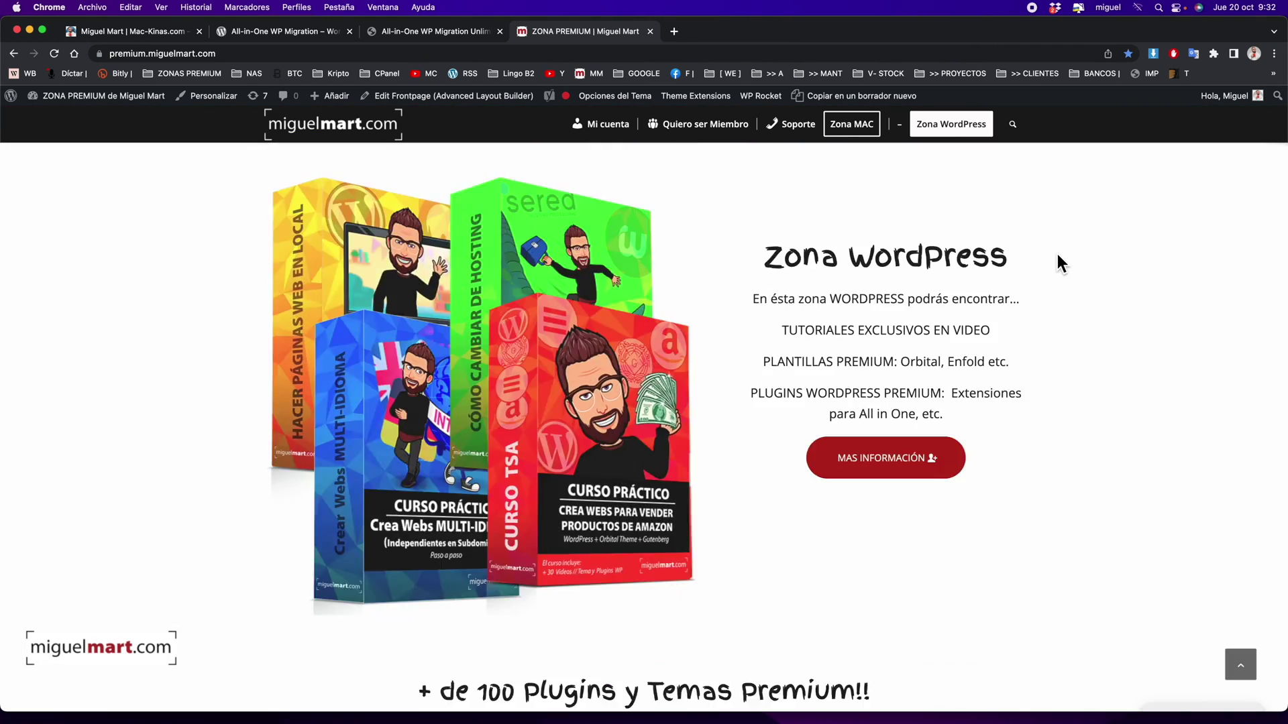
scroll(1059, 275, "down", 10)
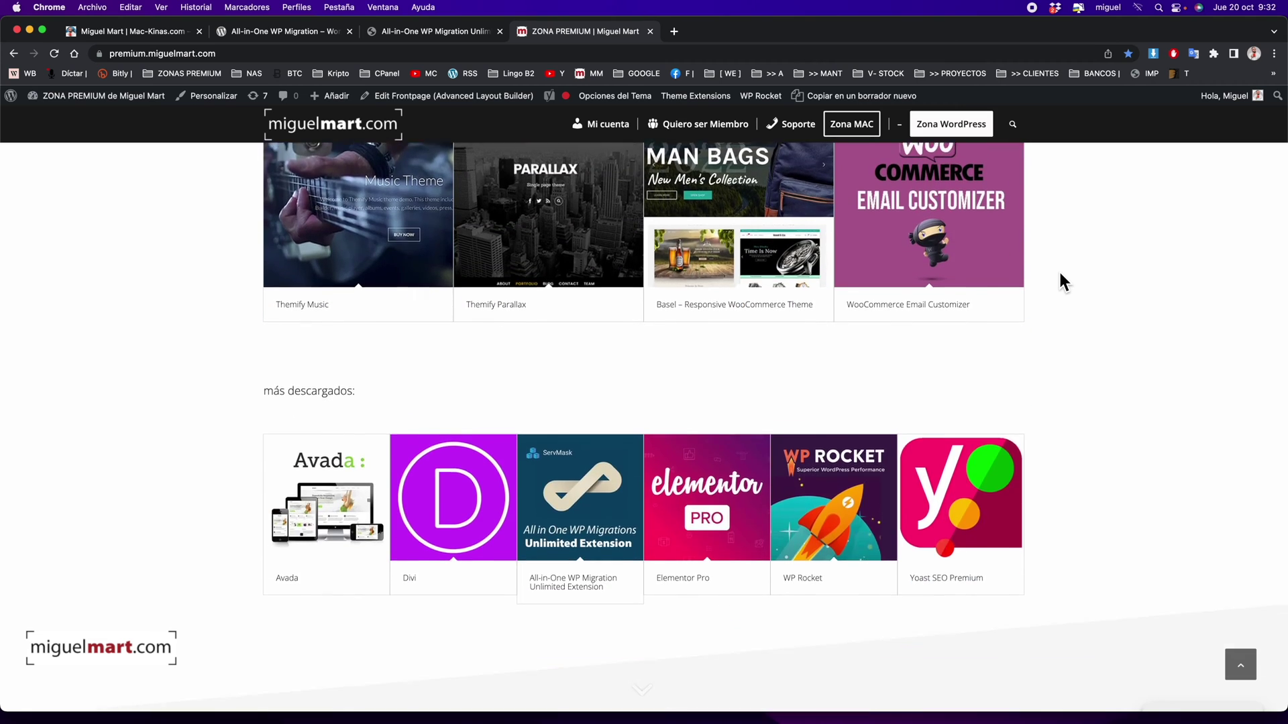
scroll(1059, 275, "up", 8)
scroll(1059, 276, "up", 4)
scroll(1059, 276, "down", 14)
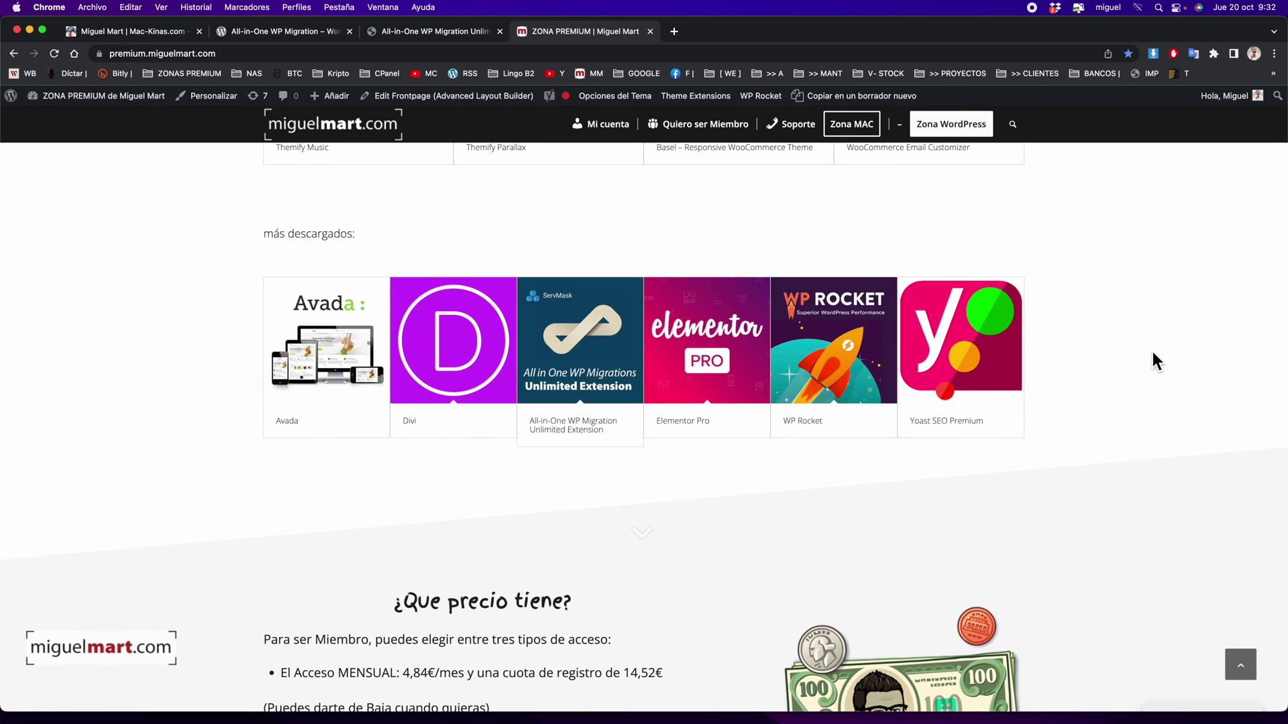
scroll(1152, 352, "up", 5)
scroll(1151, 355, "up", 15)
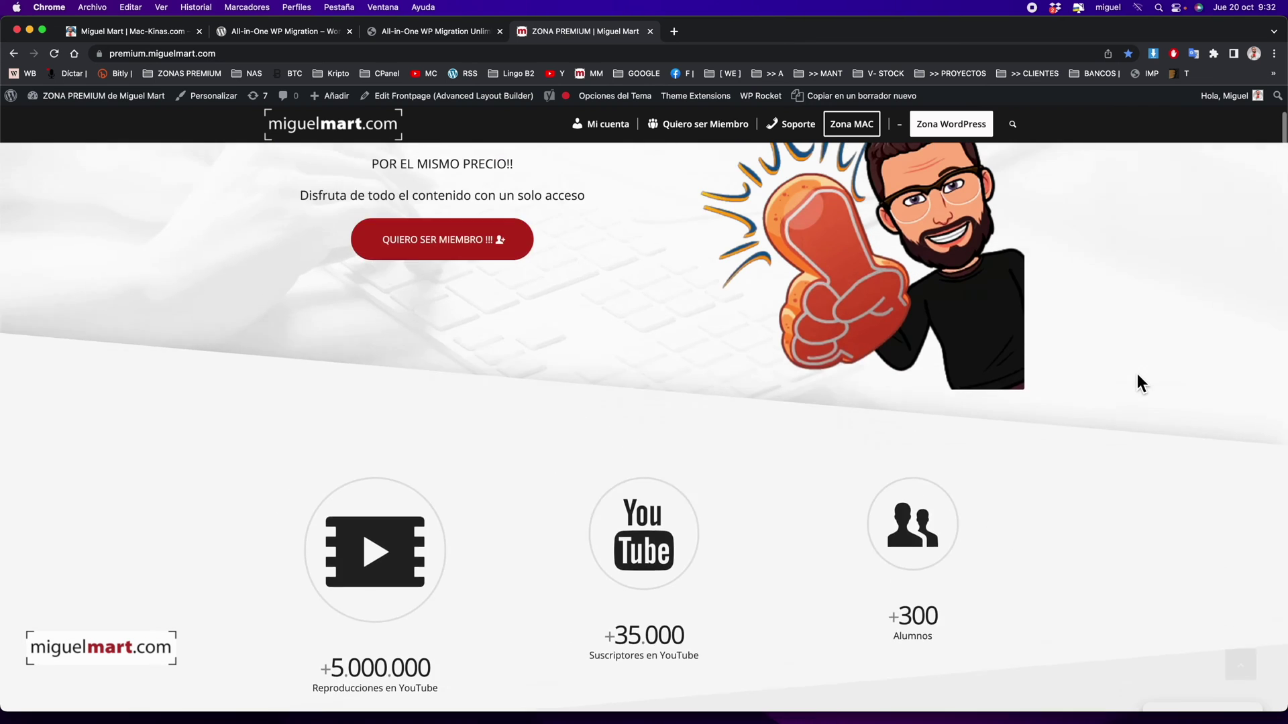
scroll(1133, 374, "down", 1)
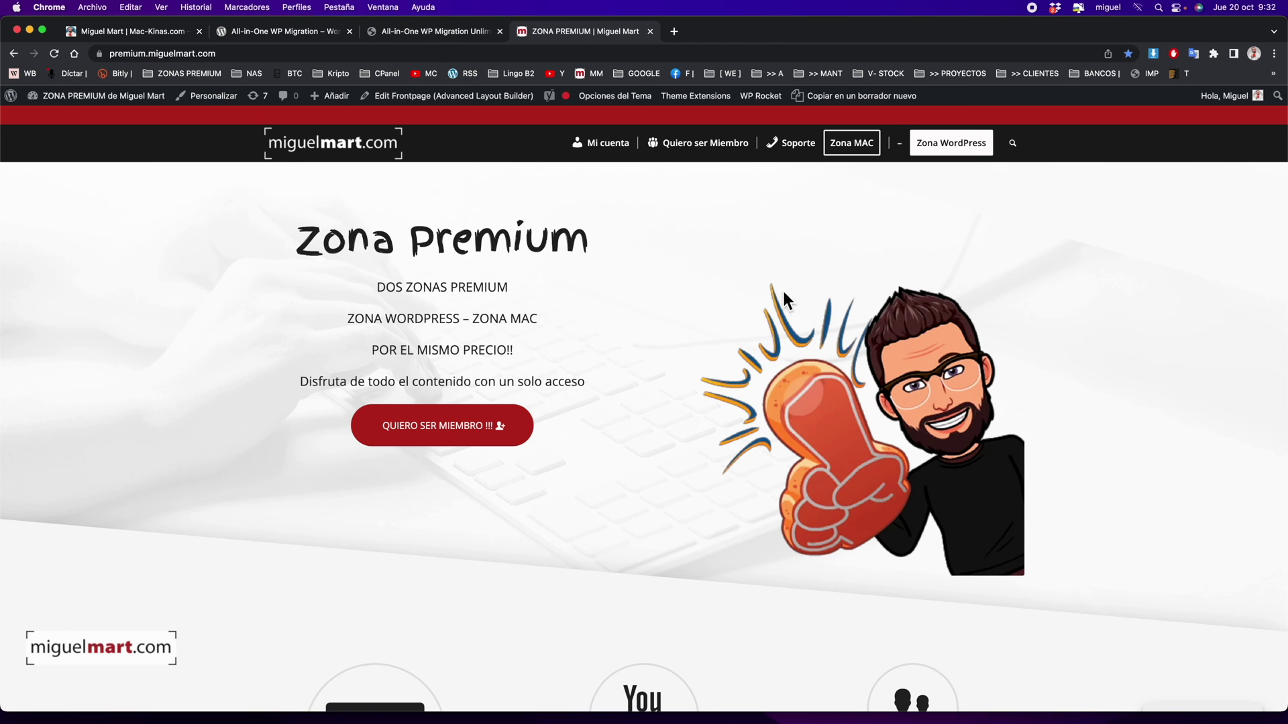
scroll(923, 299, "down", 10)
scroll(928, 308, "up", 8)
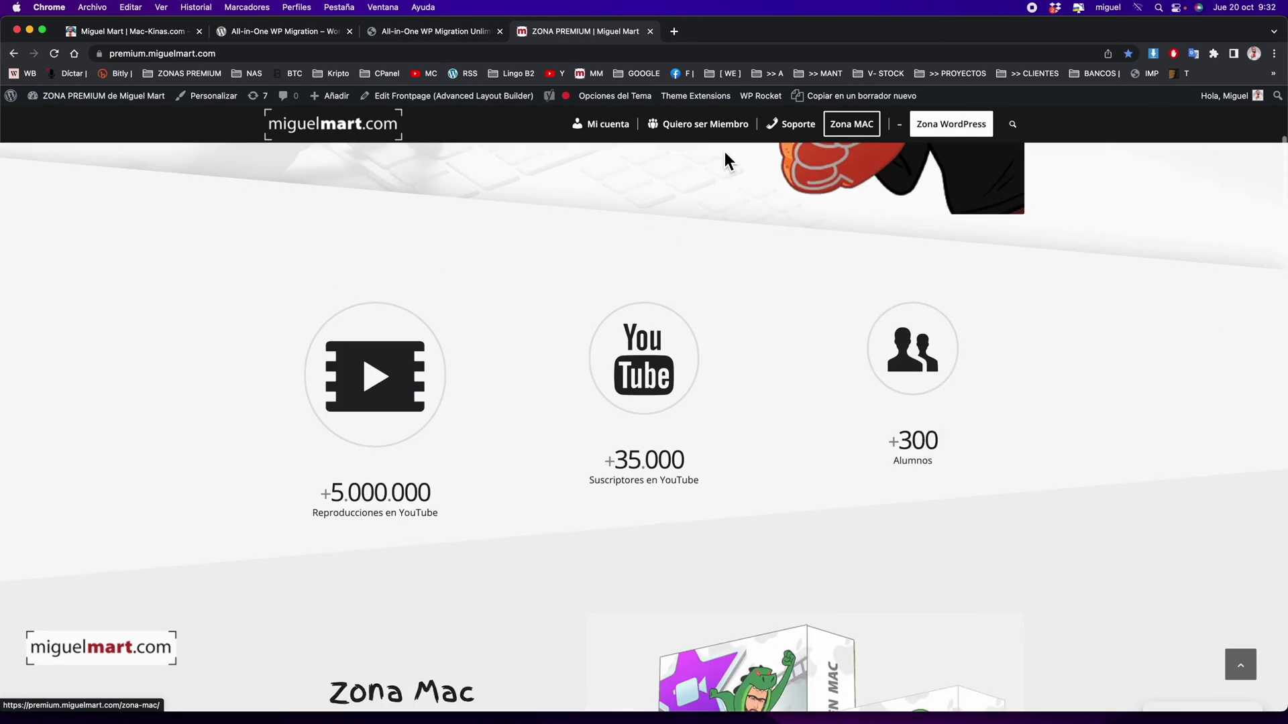
Compare the ServMask Unlimited Extension offer with the premium plugins and themes offered on the Zona Premium page.
left_click(453, 39)
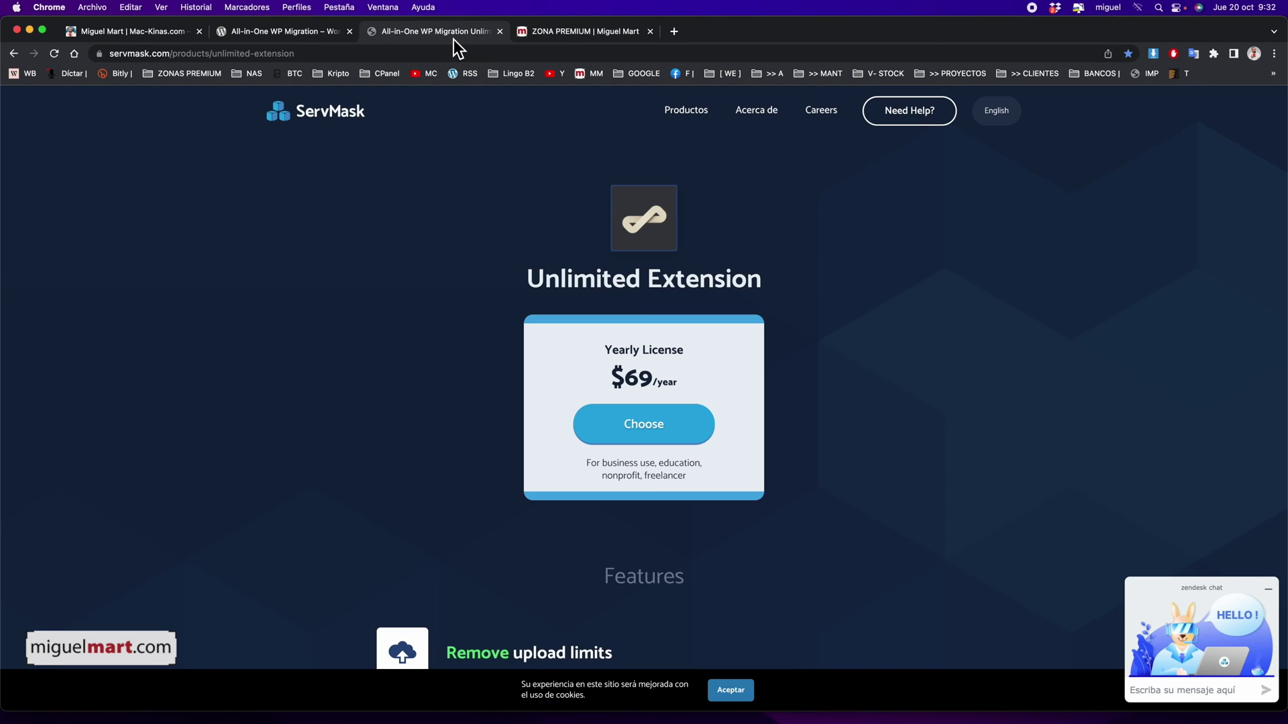
left_click(553, 39)
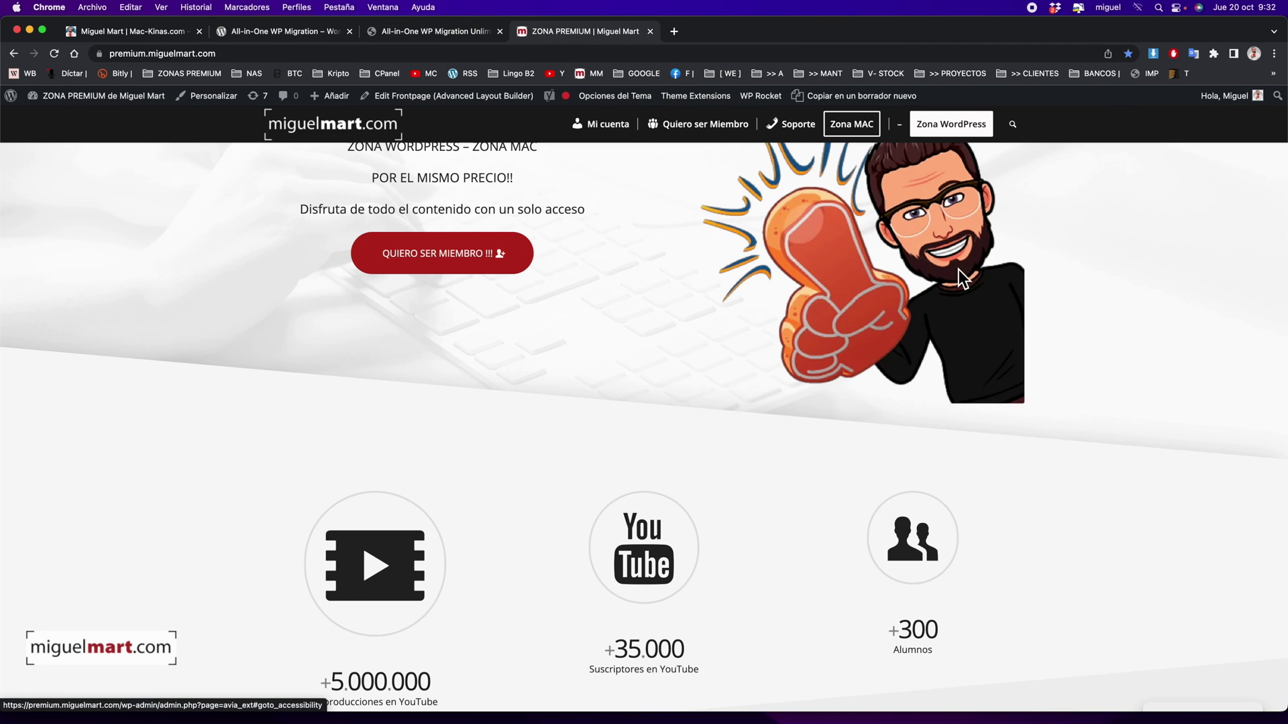
scroll(959, 269, "down", 15)
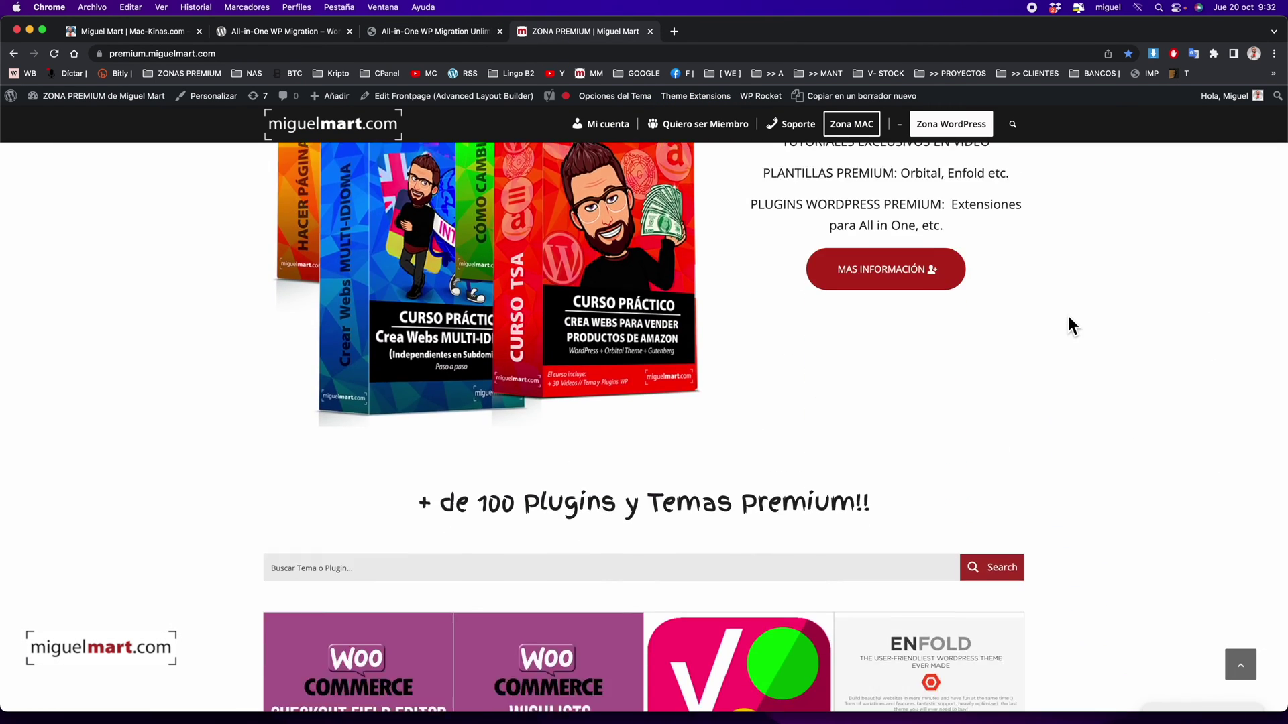
scroll(1068, 318, "down", 15)
scroll(1068, 316, "down", 3)
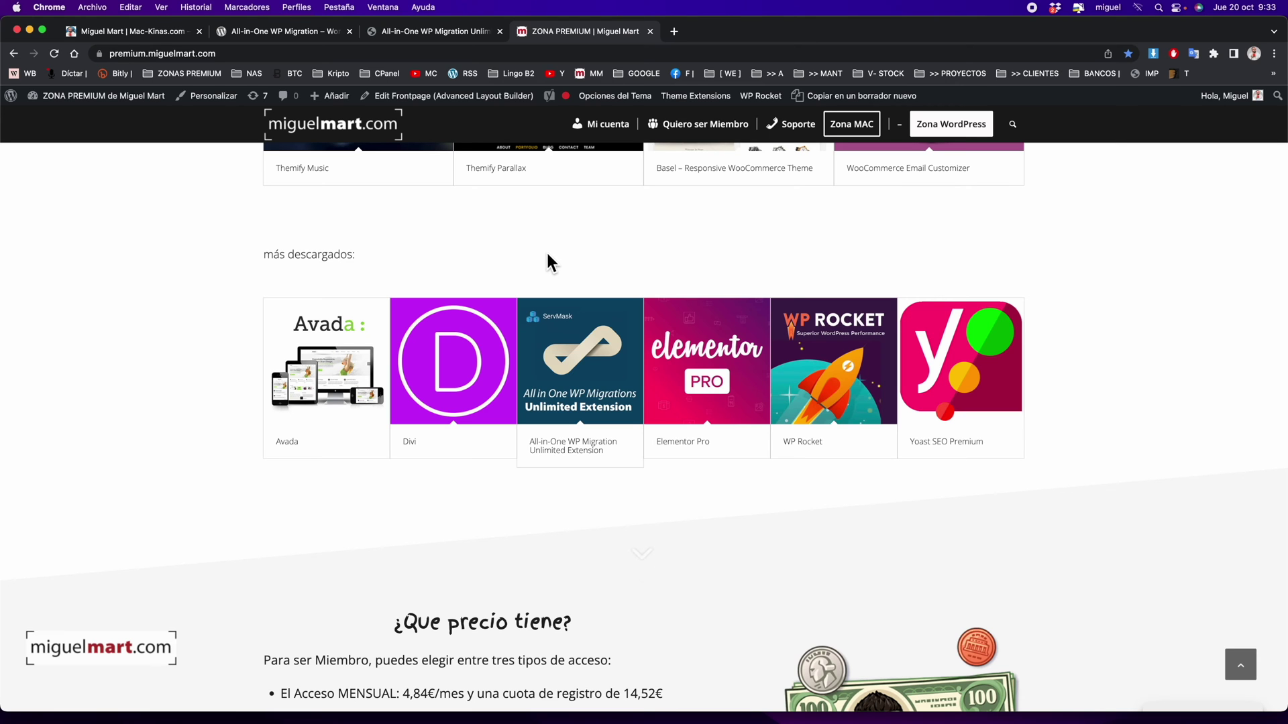
scroll(604, 259, "up", 10)
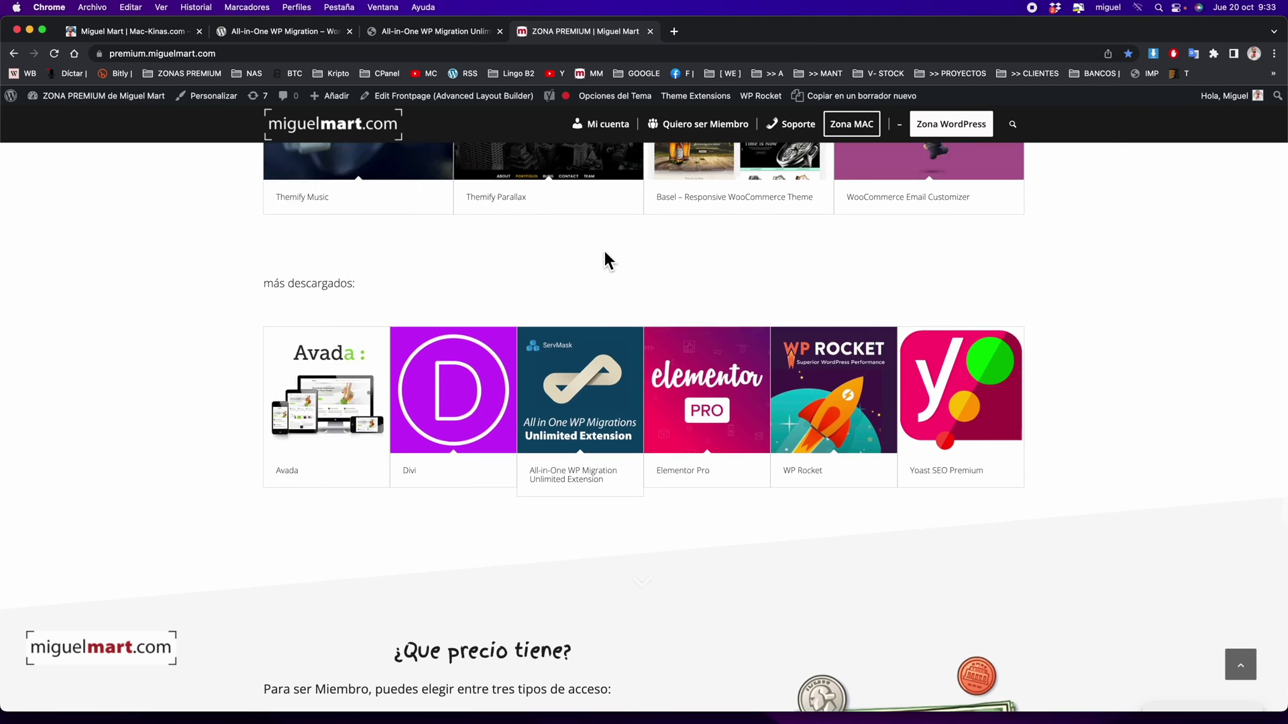
scroll(643, 271, "up", 10)
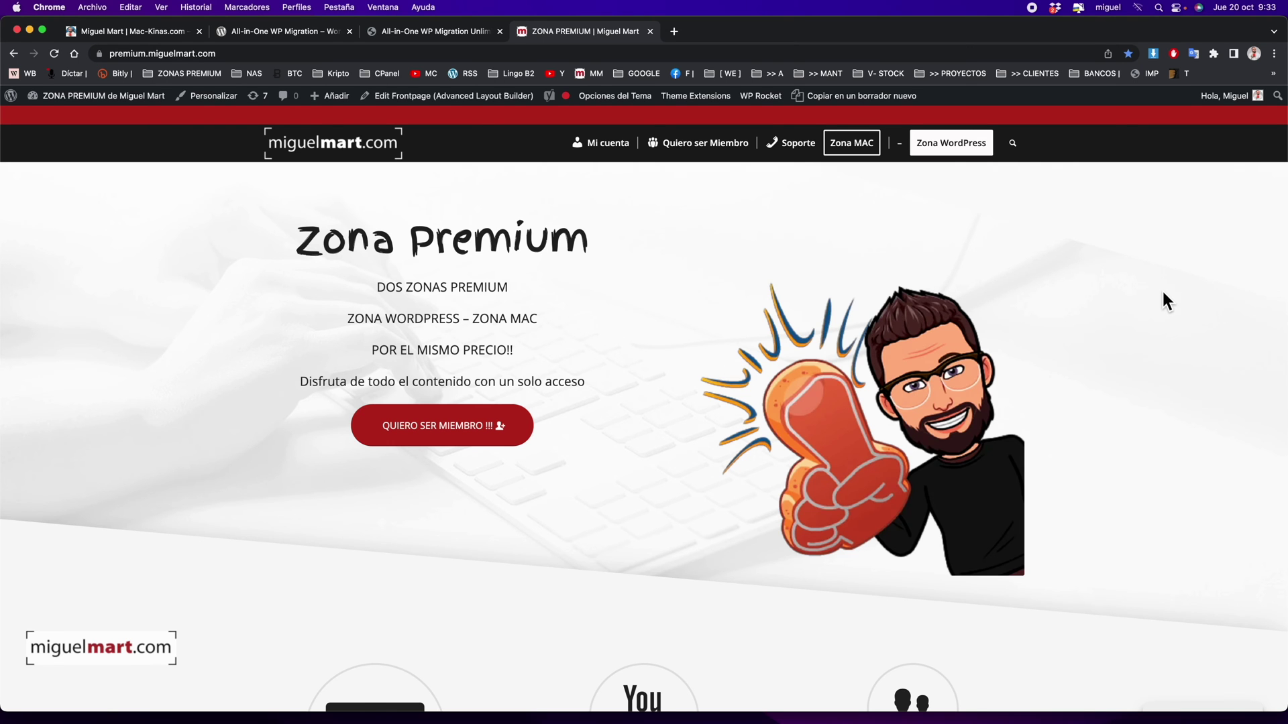
scroll(1161, 293, "down", 10)
scroll(1163, 300, "down", 15)
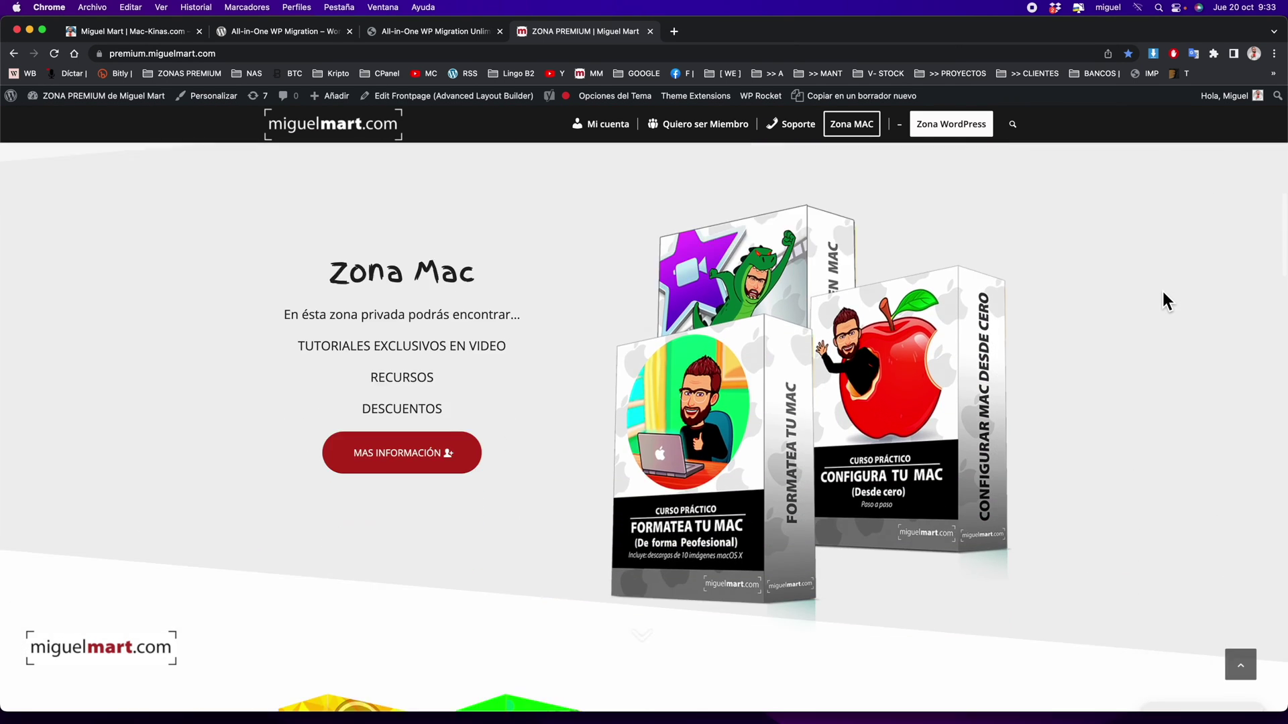
scroll(1163, 293, "down", 12)
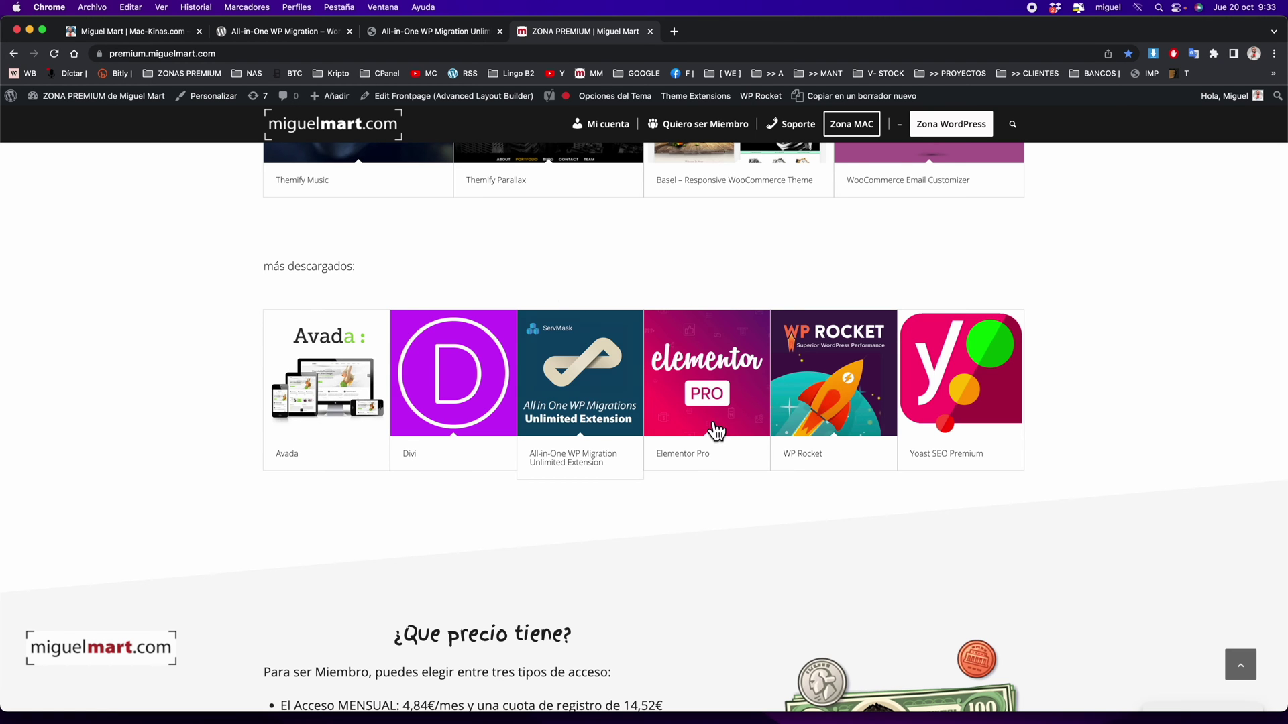
scroll(1118, 400, "up", 20)
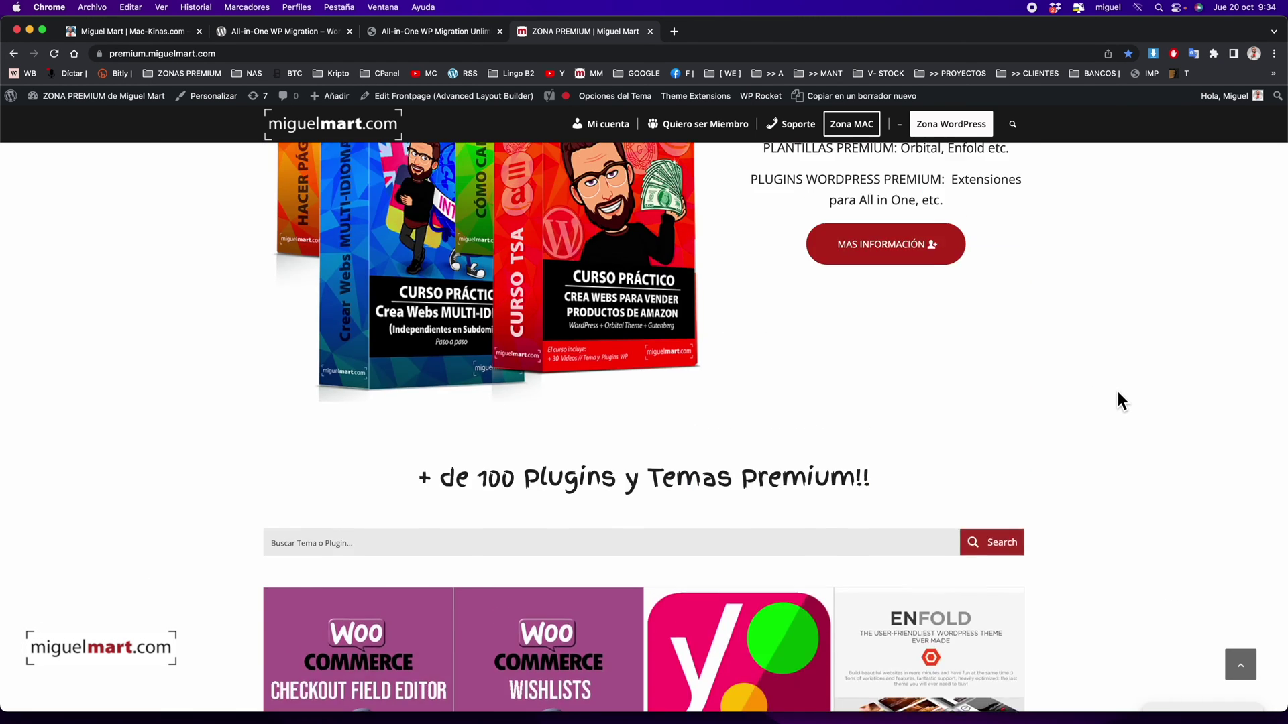
scroll(1117, 401, "up", 15)
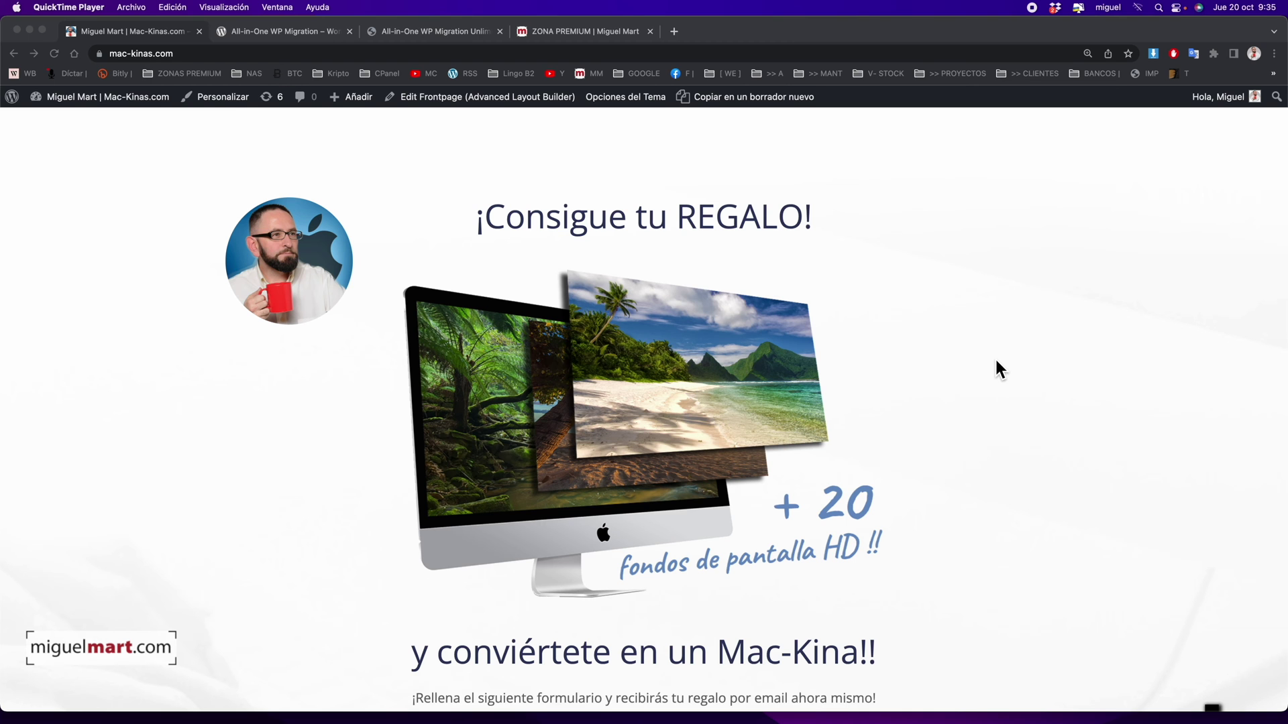
Look over the mac-kinas.com home page and open the site's WordPress dashboard.
scroll(997, 368, "down", 10)
scroll(995, 362, "up", 10)
left_click(107, 112)
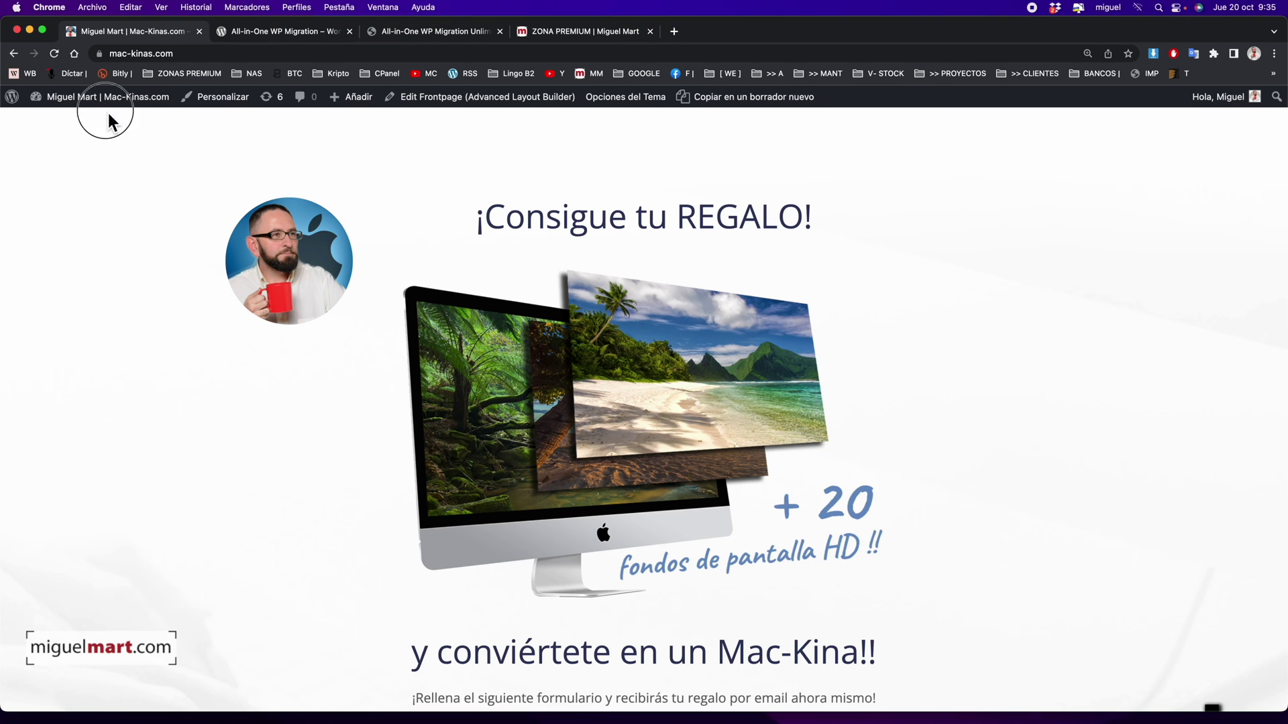
left_click(118, 106)
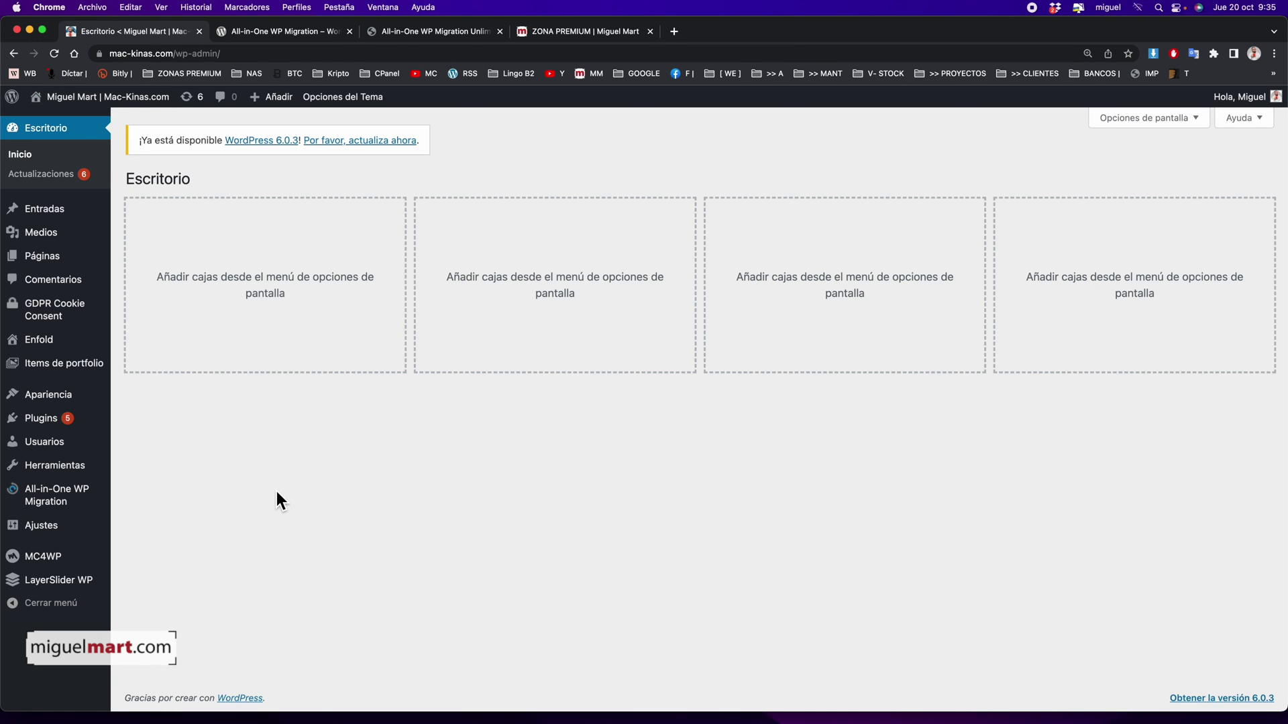
Search the WordPress plugin directory for "all in" on the site's page for adding new plugins.
mouse_move(61, 422)
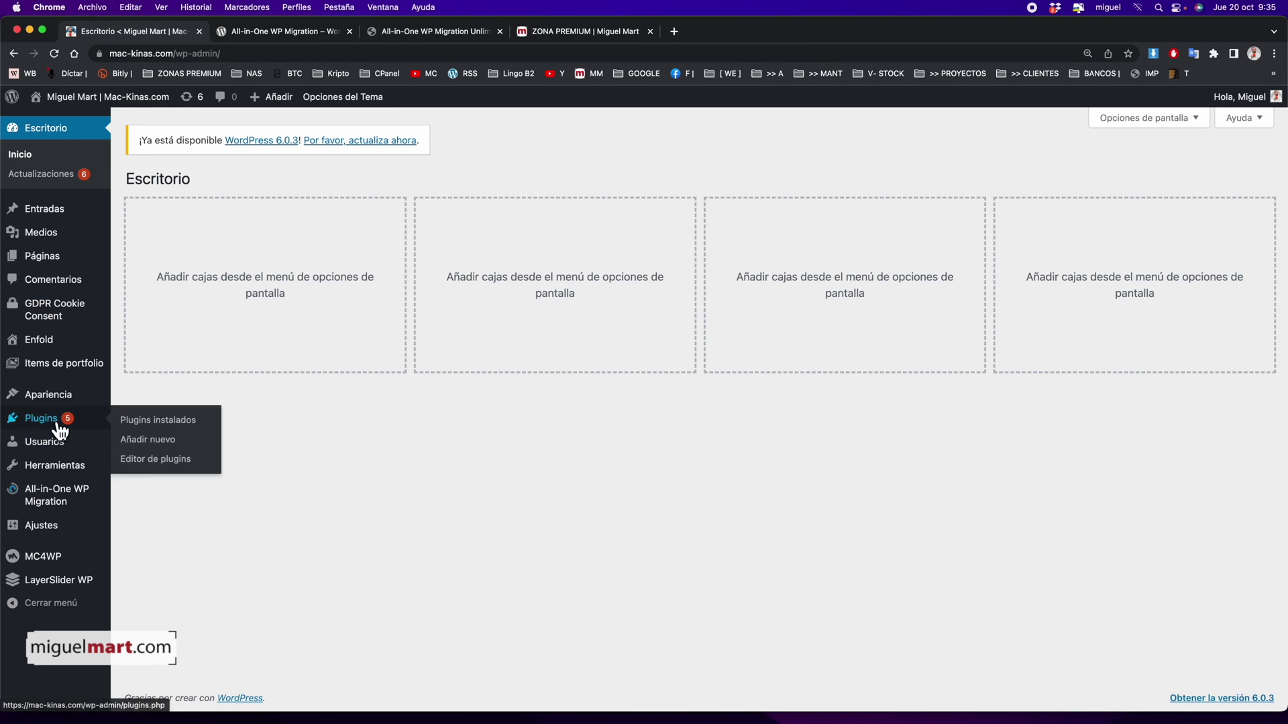
left_click(174, 452)
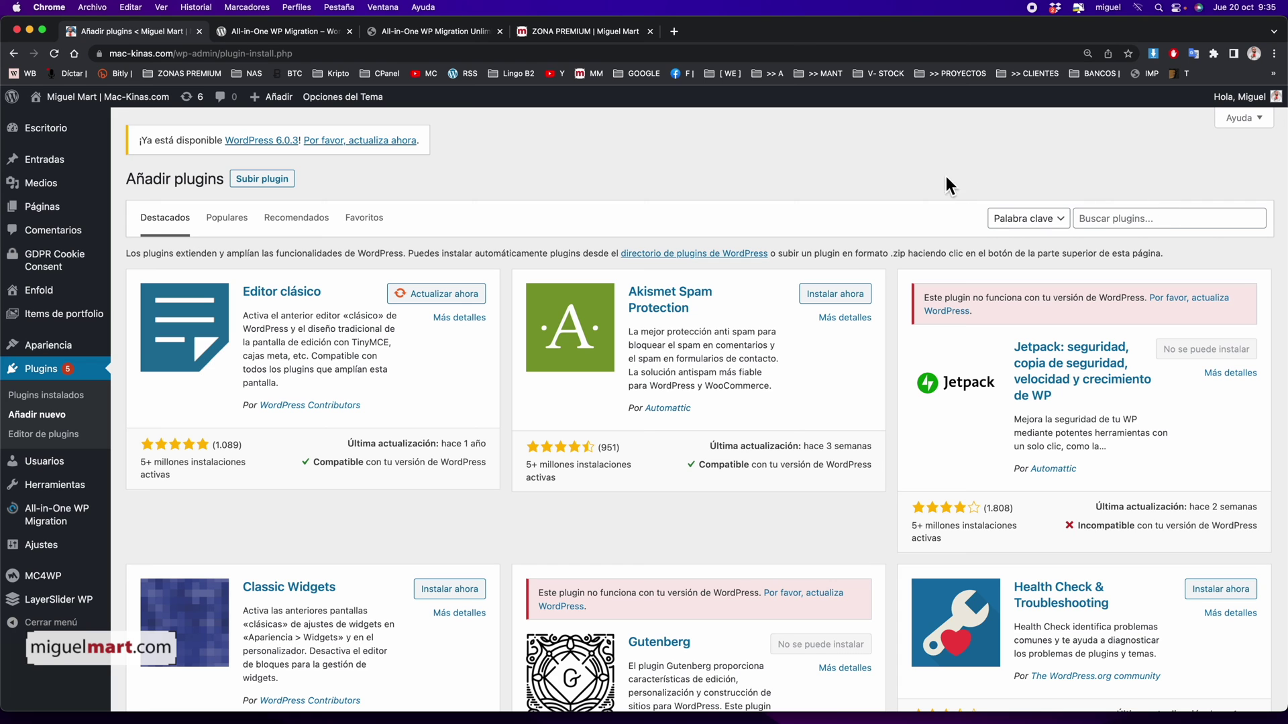
left_click(1148, 225)
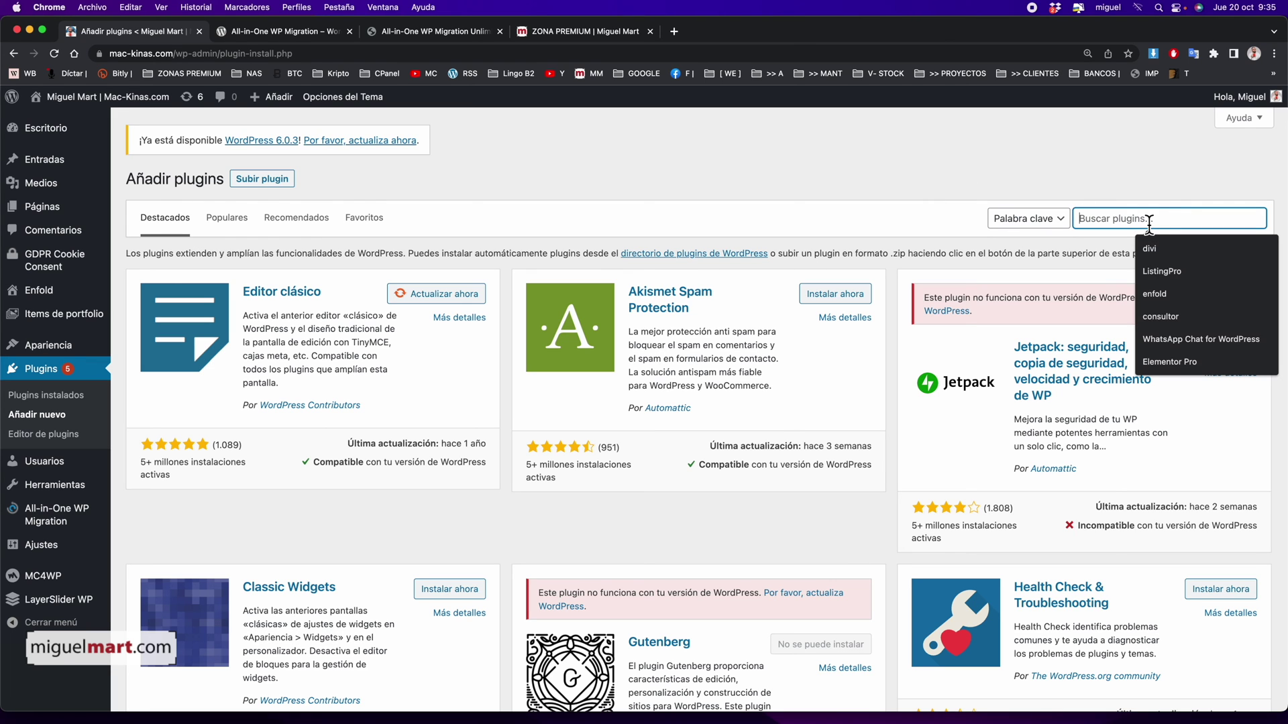
type("all in")
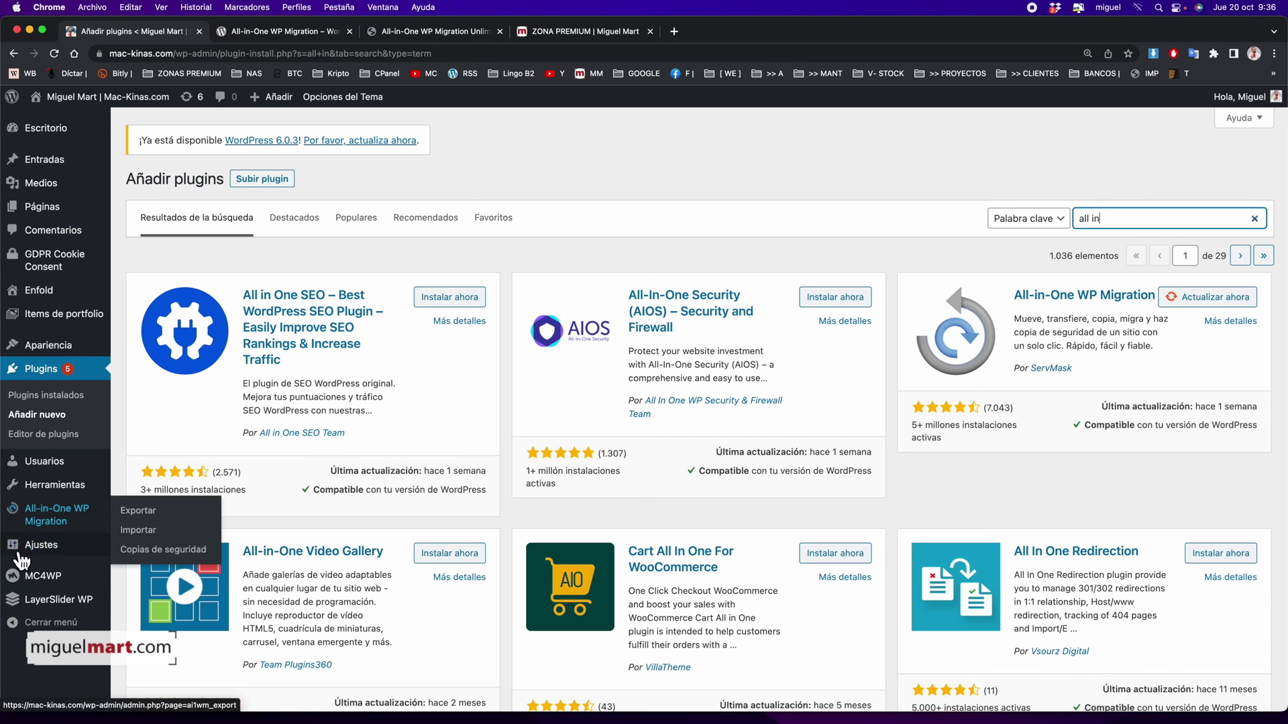
Export the site to a file with All-in-One WP Migration, download the mac-kinas.com backup and close the export dialog.
mouse_move(71, 521)
left_click(63, 517)
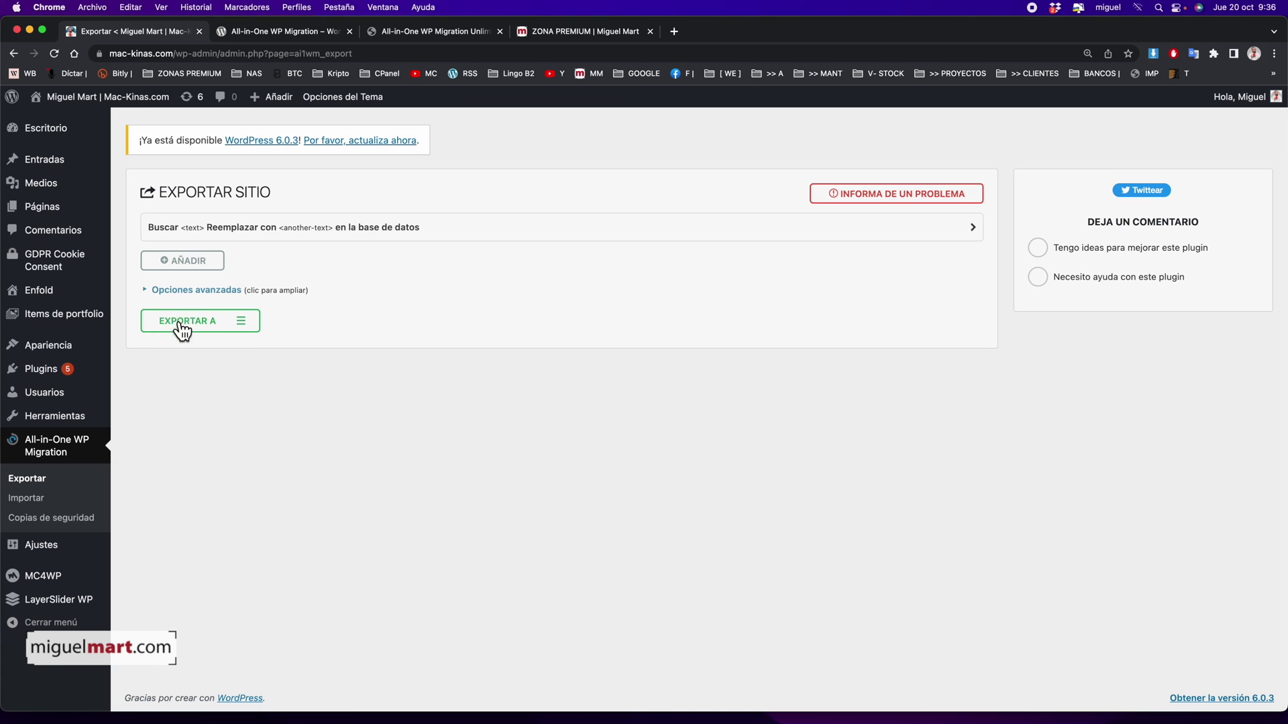
left_click(220, 327)
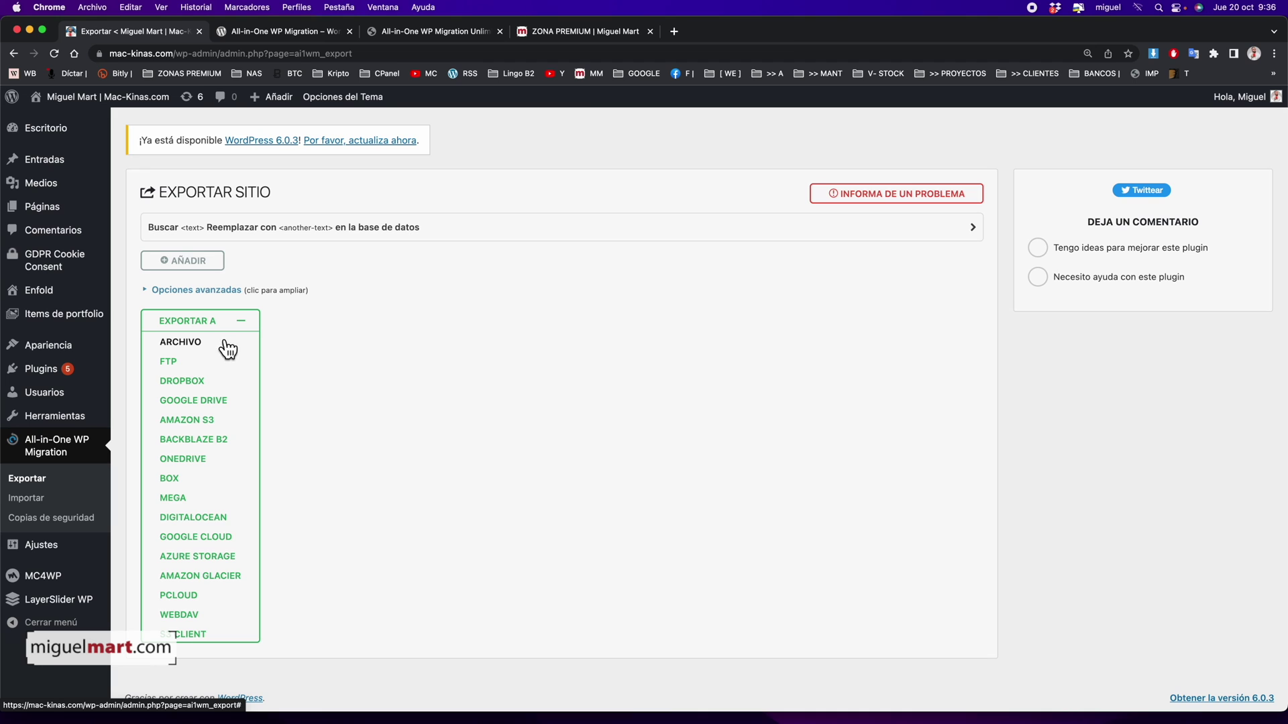
left_click(196, 340)
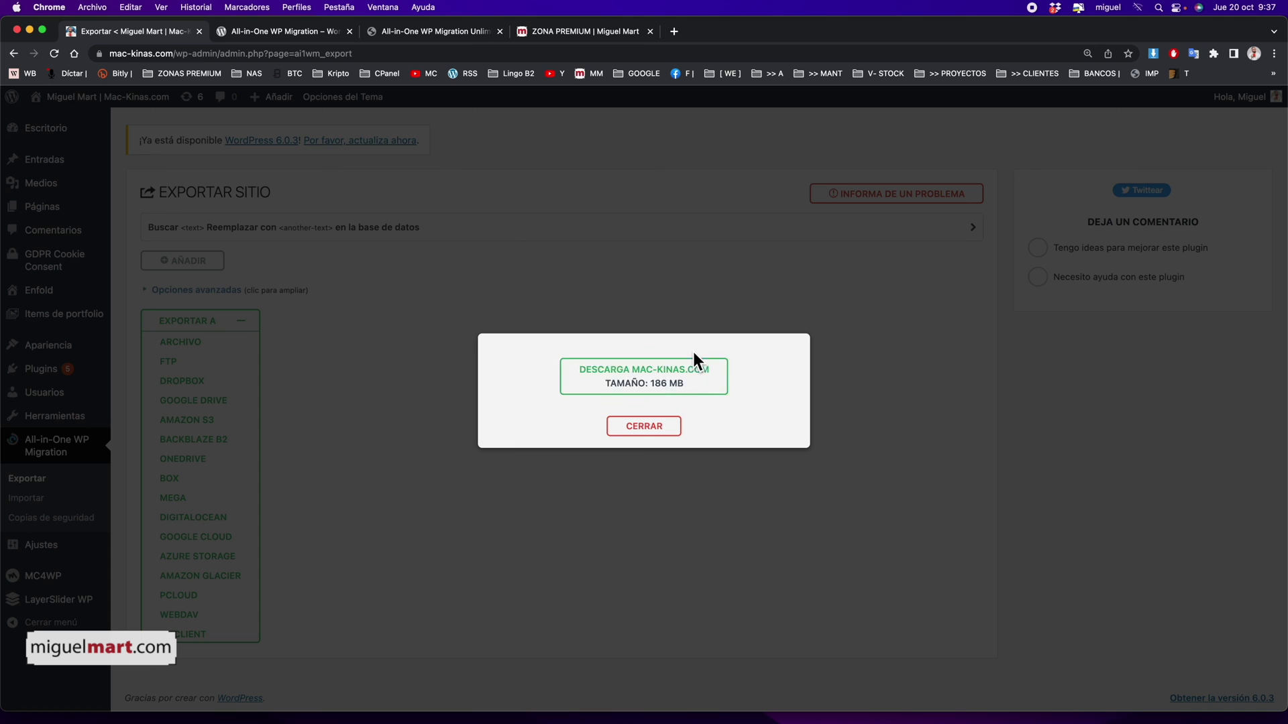
left_click(699, 389)
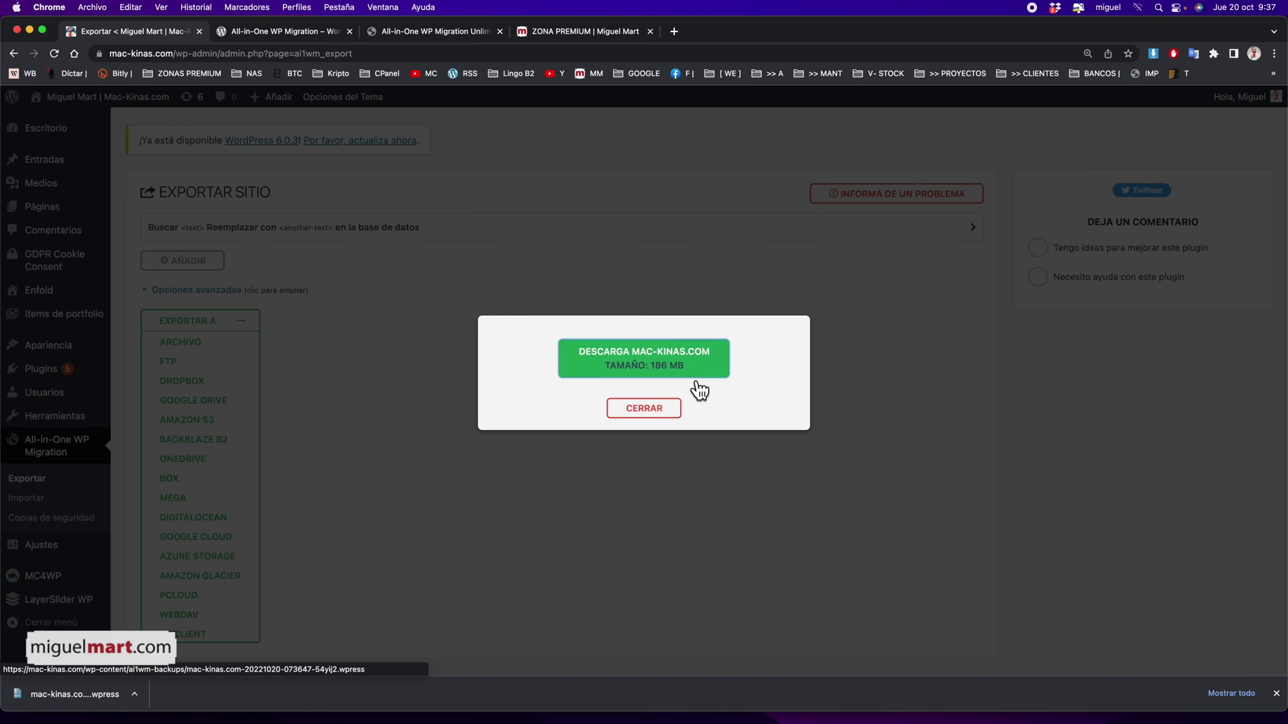
left_click(646, 409)
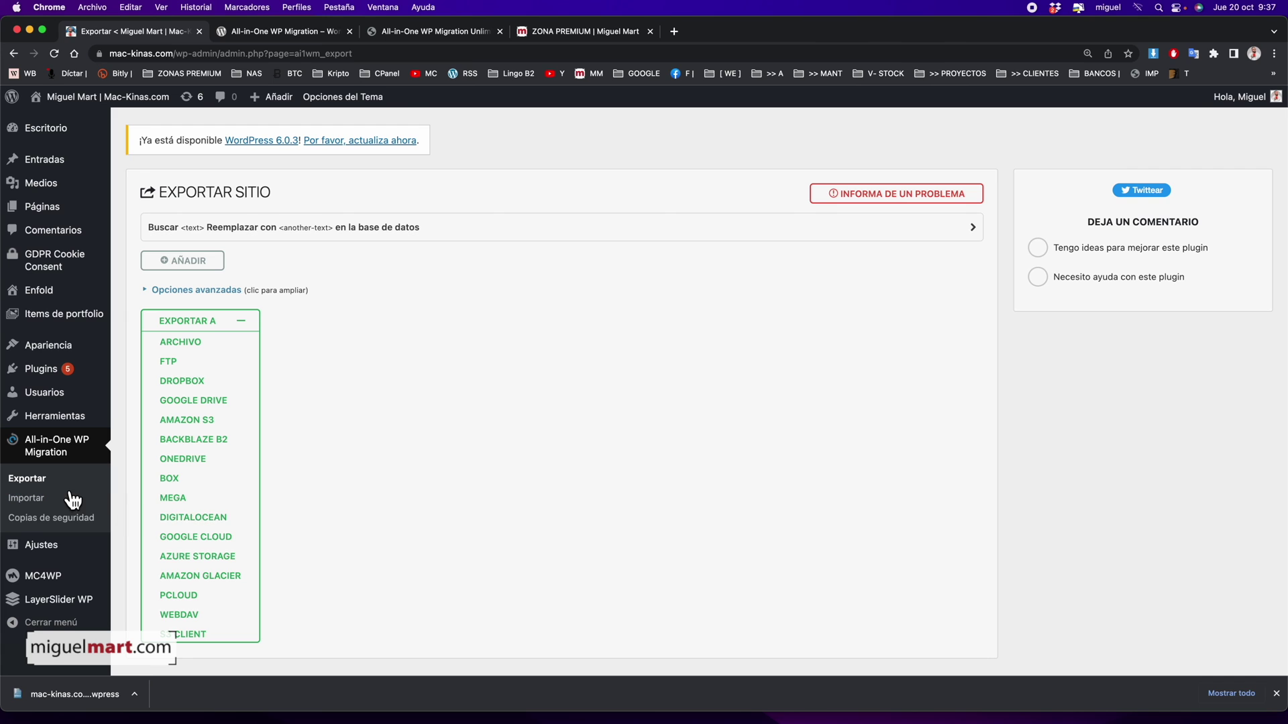
Examine the stored All-in-One WP Migration backups and narrow the browser window to check the downloaded .wpress file on the desktop.
left_click(73, 520)
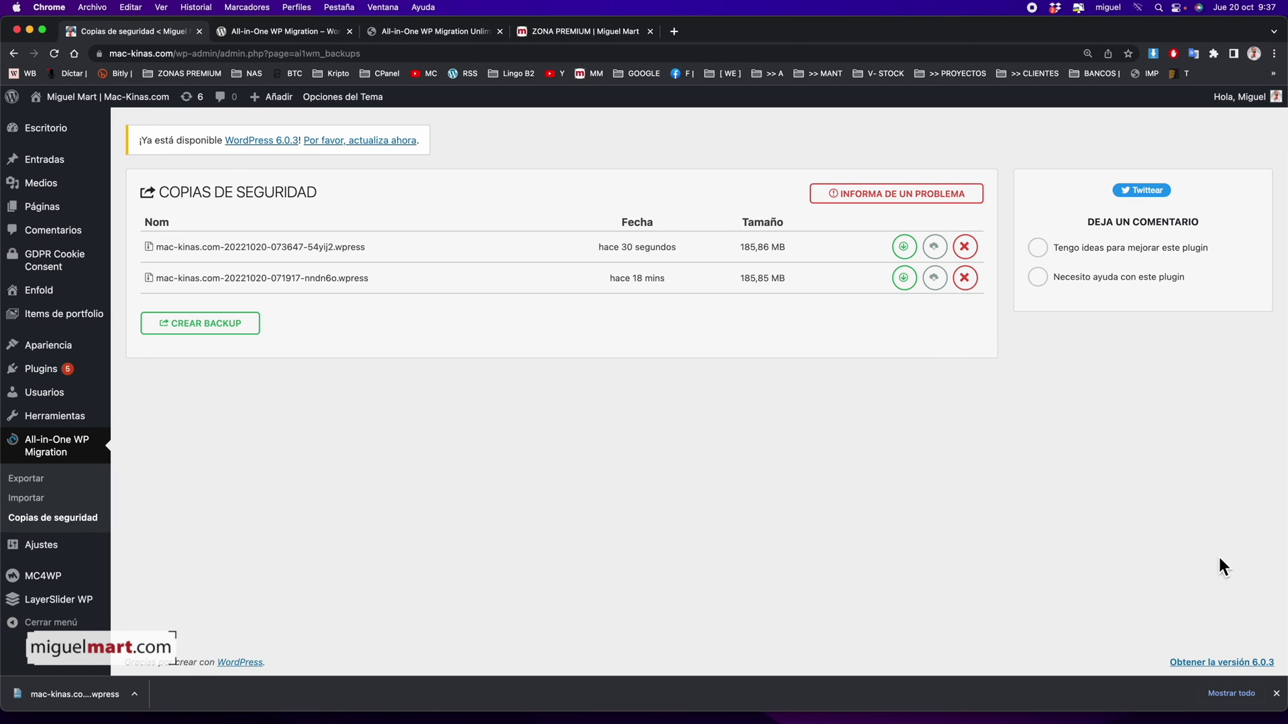
left_click_drag(1261, 445, 1151, 451)
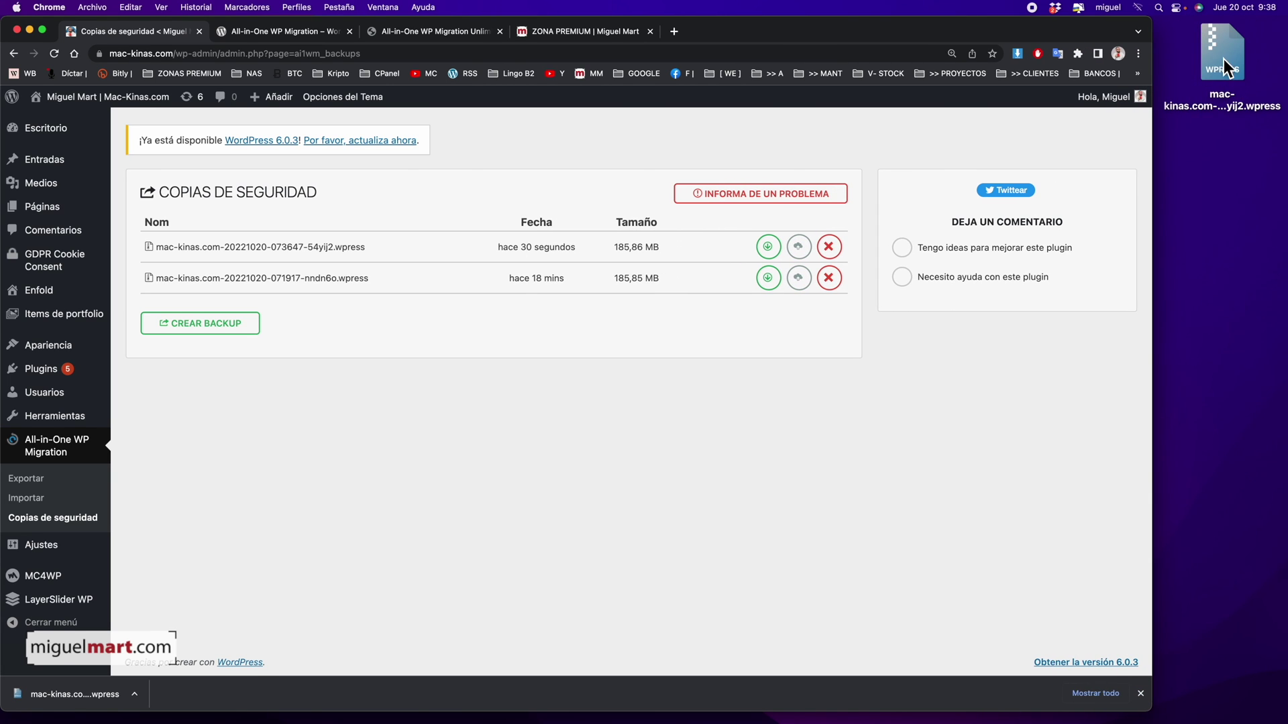
left_click(1223, 65)
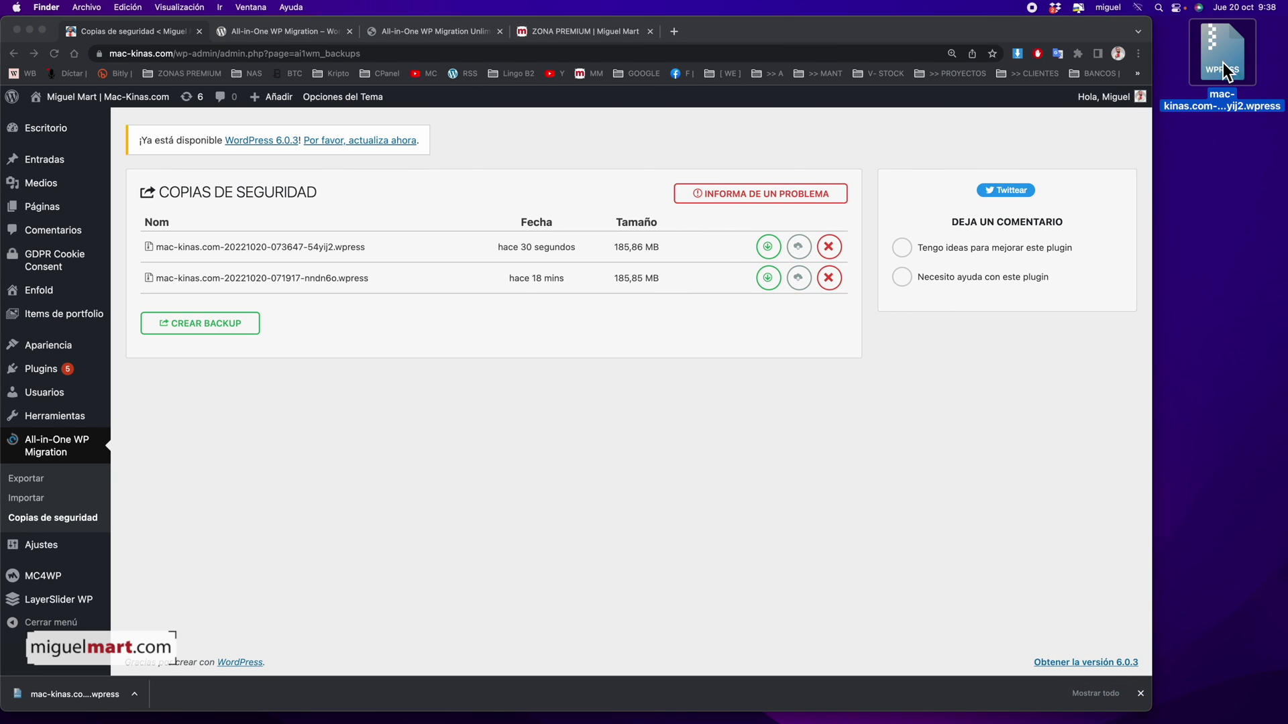
left_click(1232, 295)
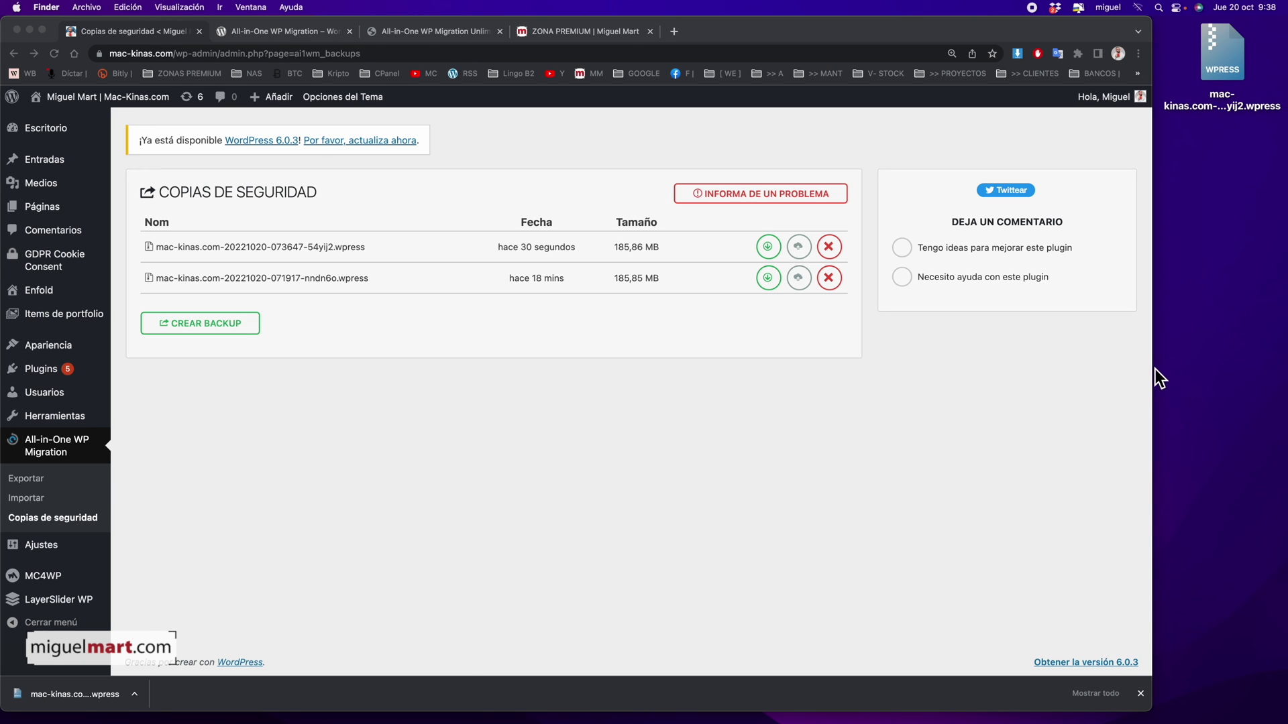
left_click_drag(1152, 376, 1284, 378)
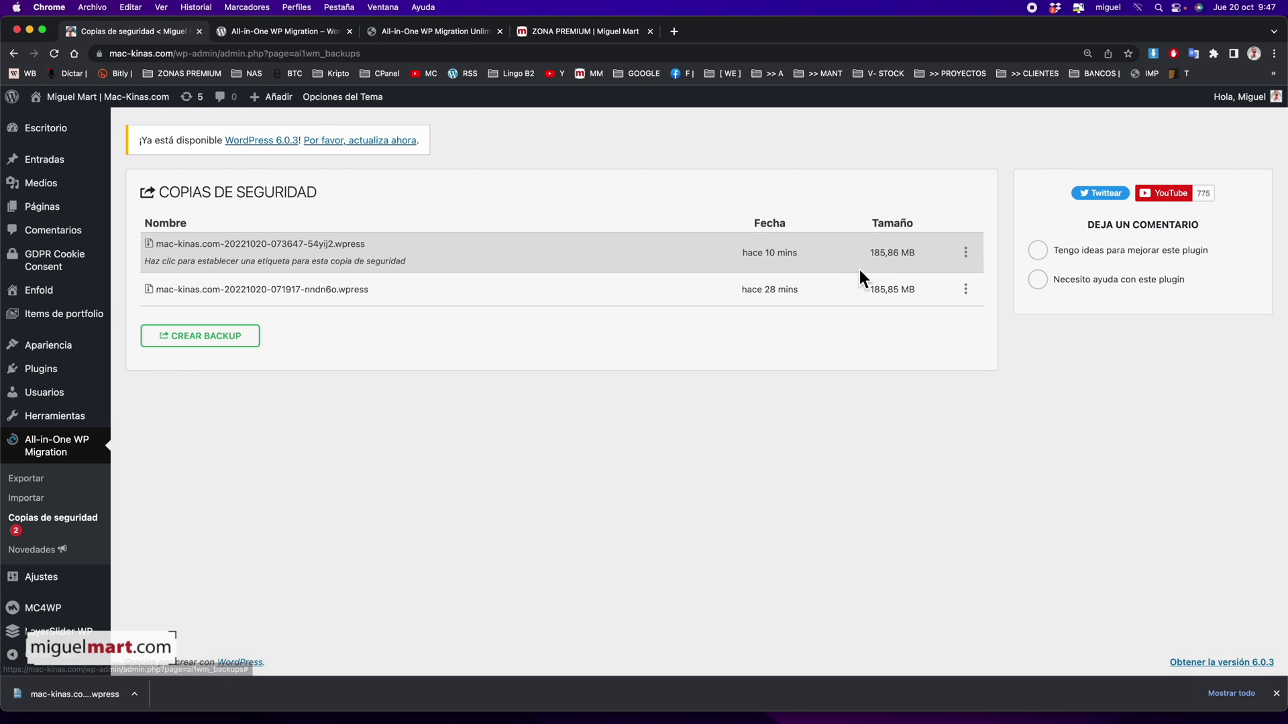
left_click(976, 259)
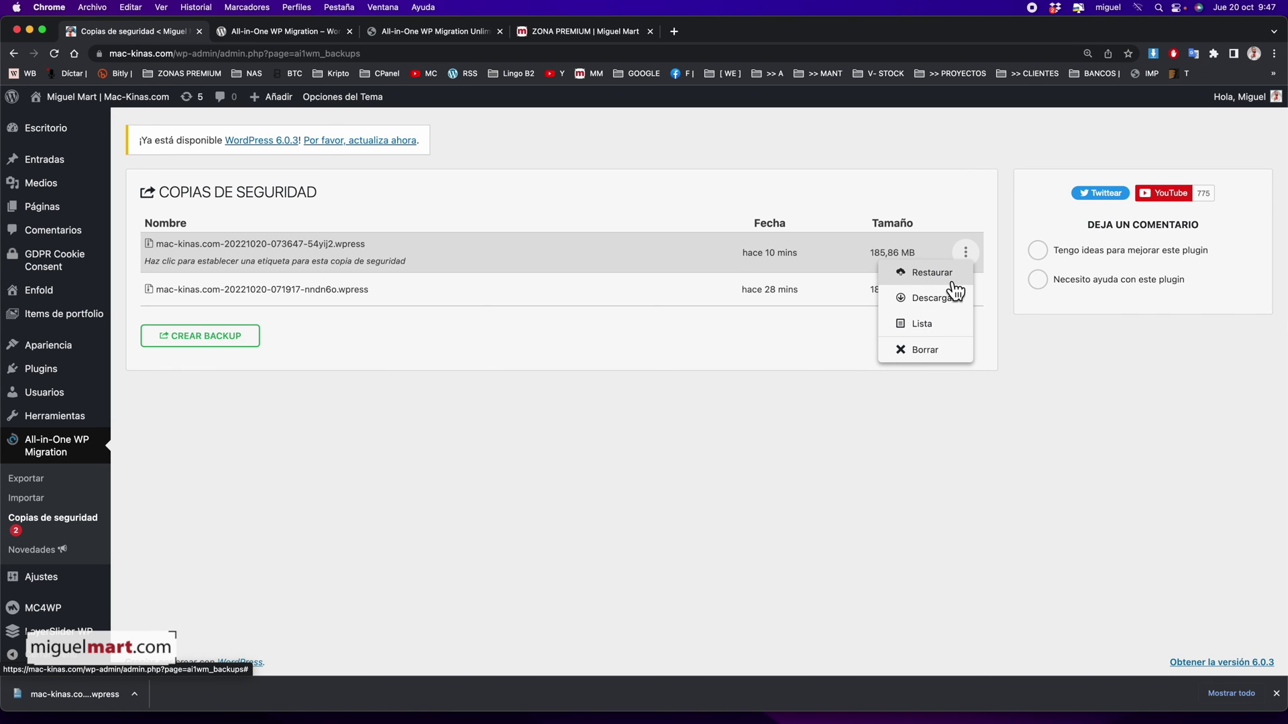
left_click(946, 362)
left_click(763, 127)
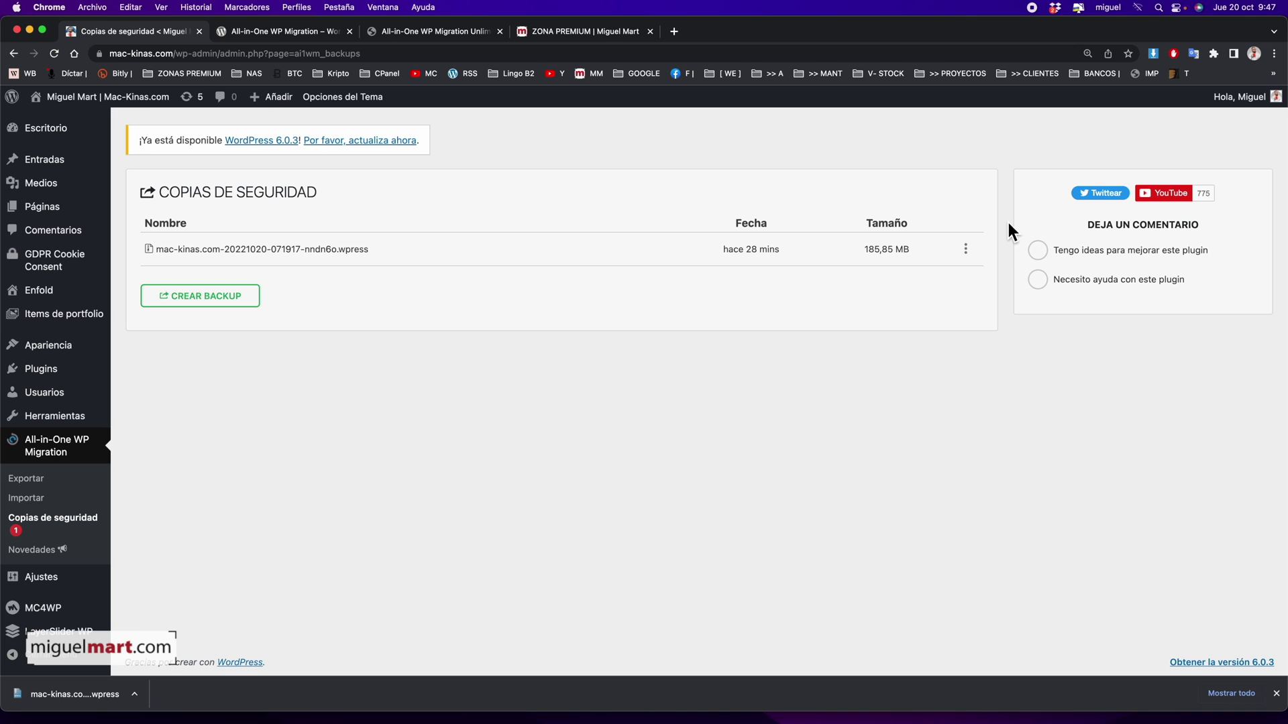
left_click(967, 255)
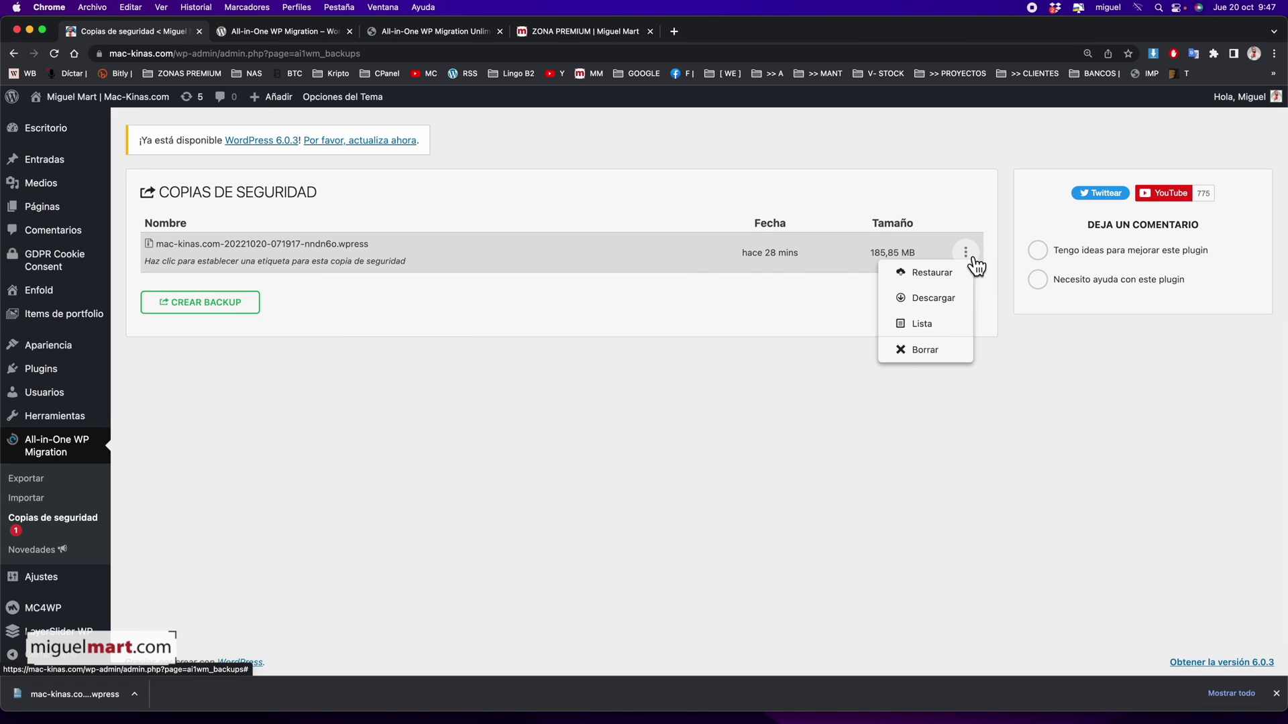
left_click(955, 359)
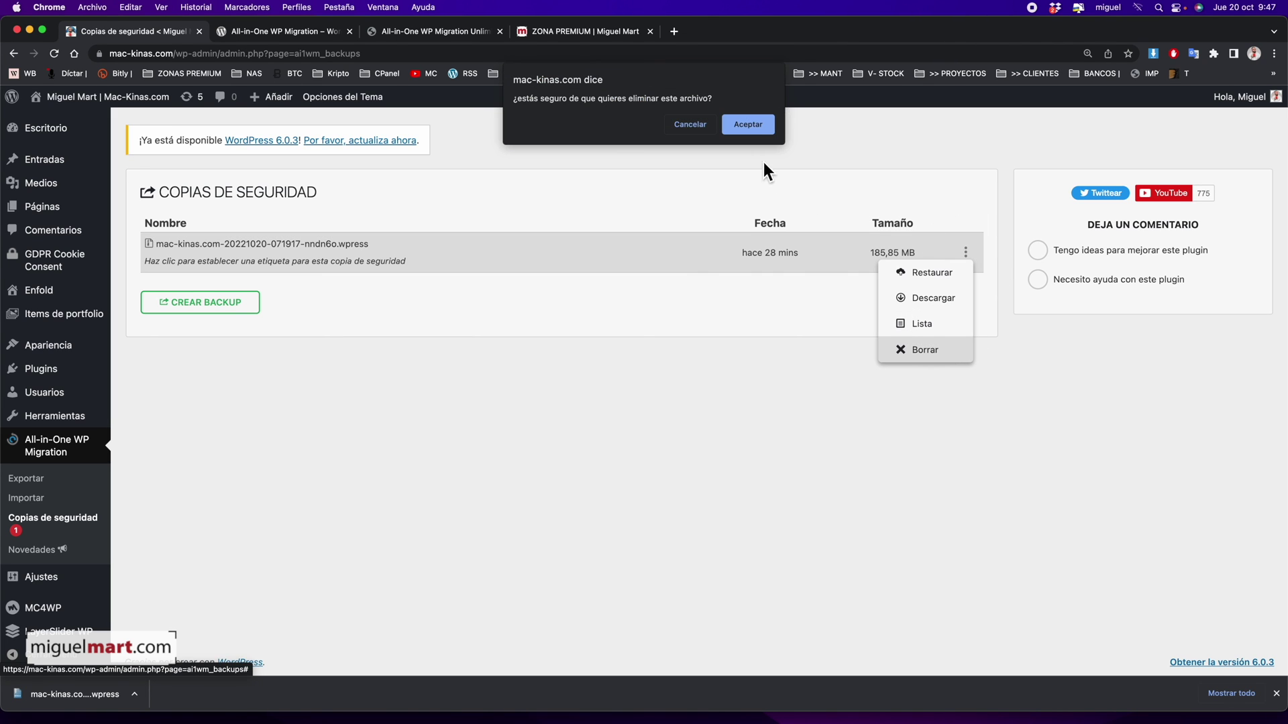
left_click(754, 125)
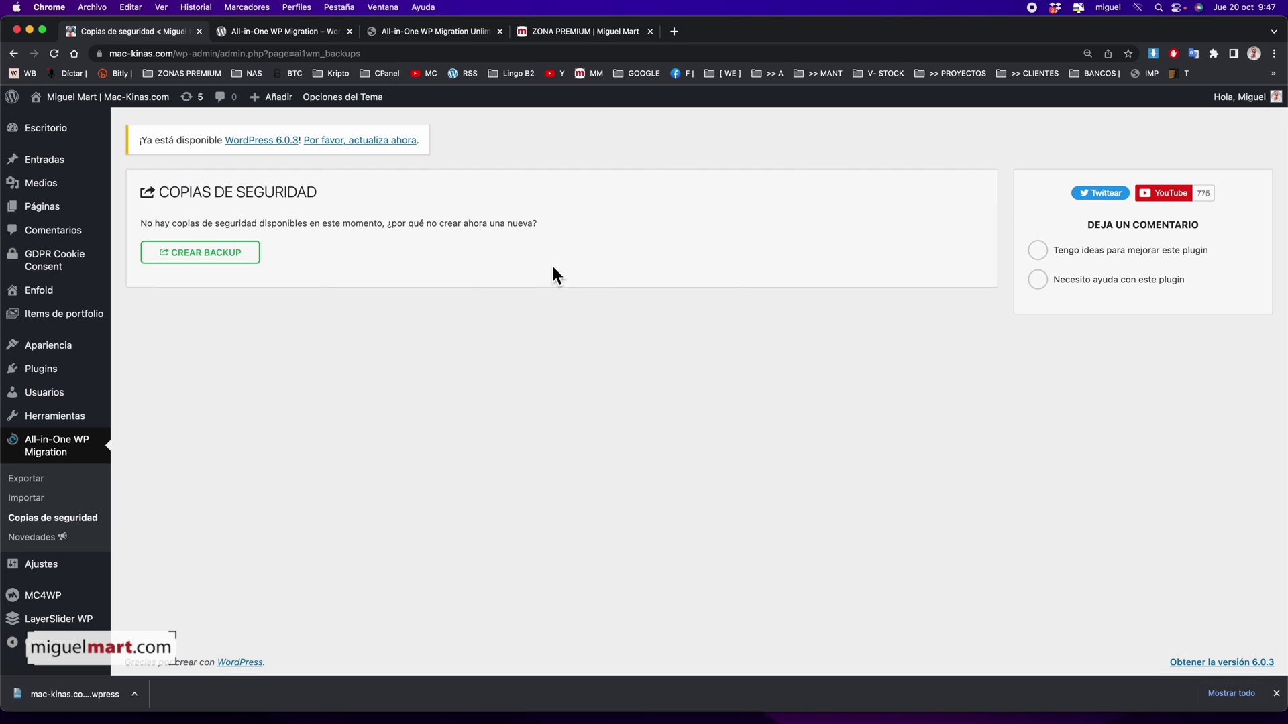